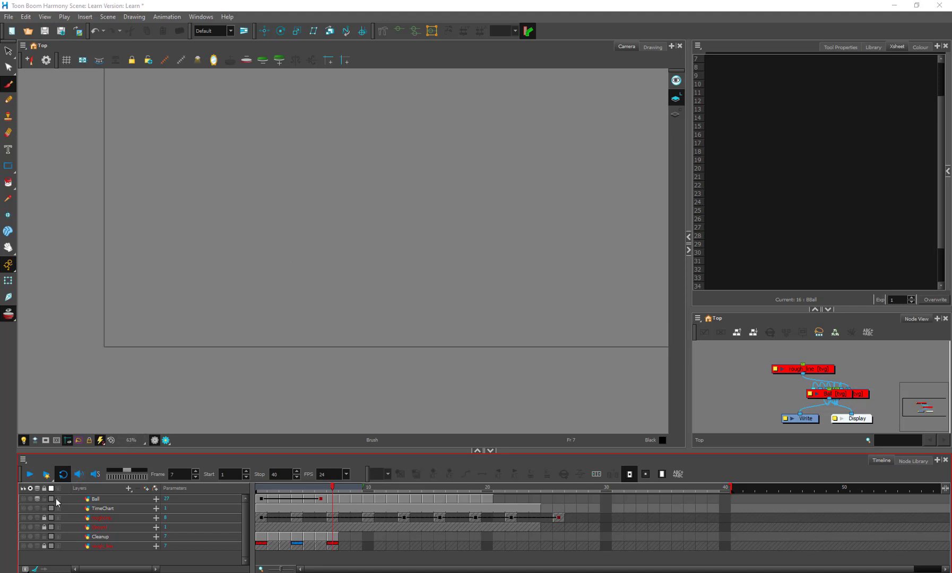
# - Show the TimeChart and Ball layers and pan the canvas onto the time chart
pyautogui.click(23, 509)
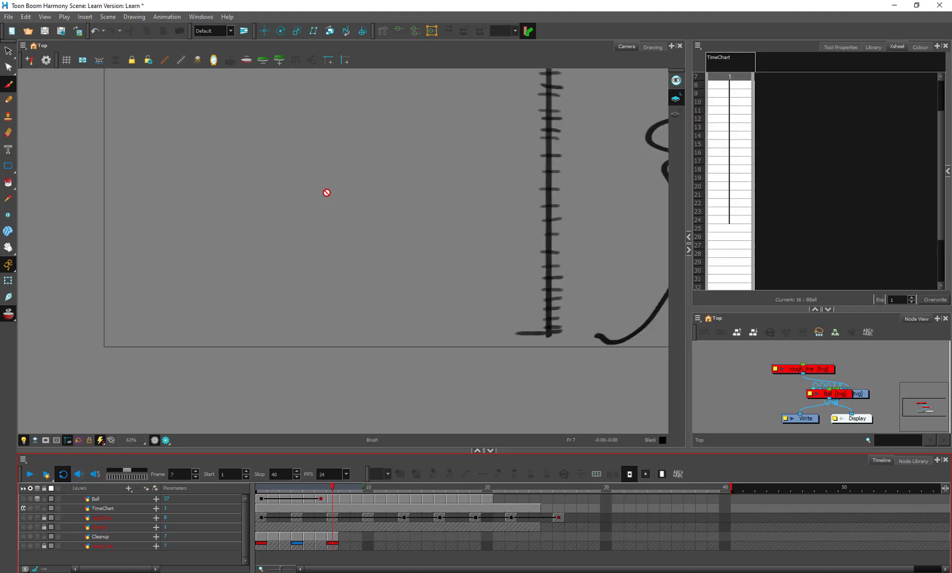
pyautogui.scroll(1, 327, 193)
pyautogui.moveTo(613, 182); pyautogui.dragTo(406, 230)
pyautogui.scroll(-4, 436, 225)
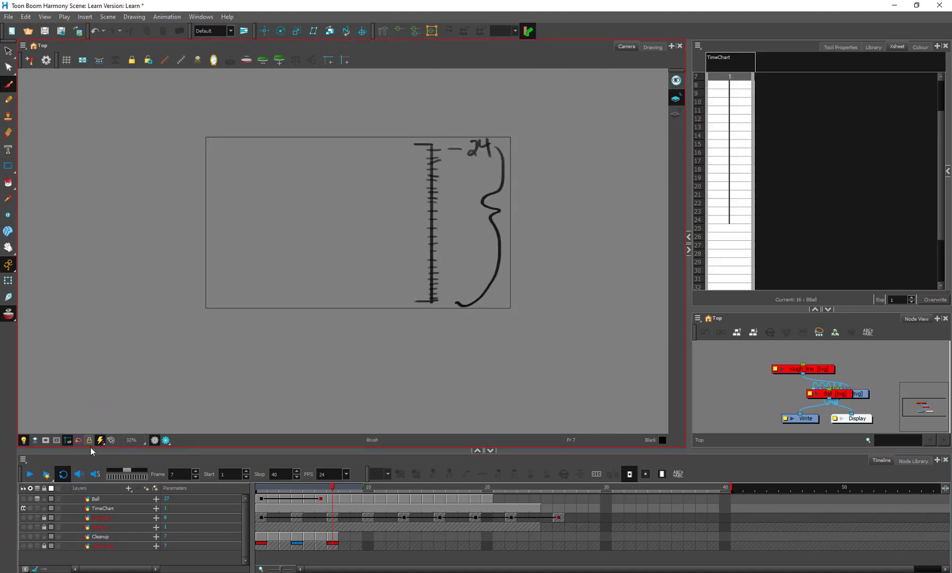
pyautogui.click(23, 499)
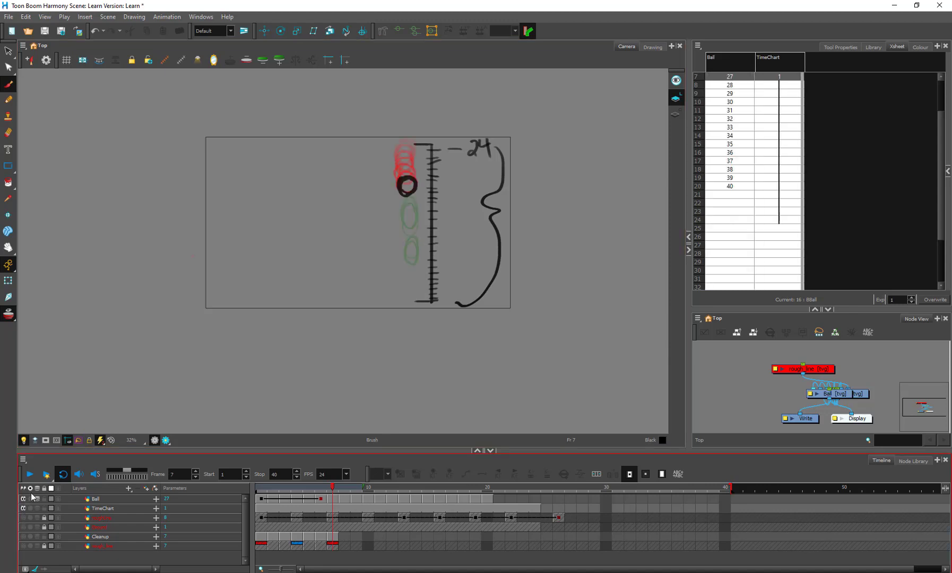
pyautogui.scroll(2, 365, 254)
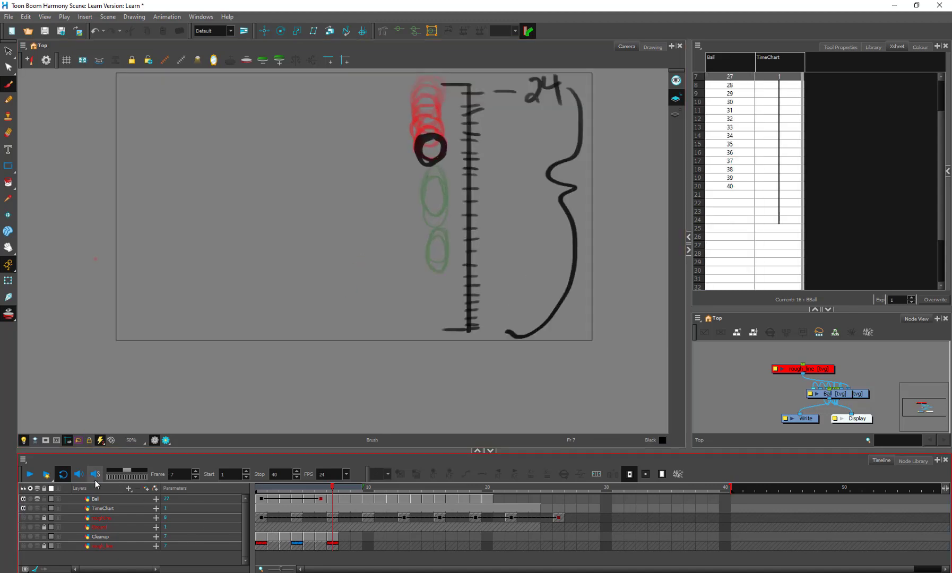
# - Loop-play the Ball animation from frame 1 with the range shortened to frame 20
pyautogui.click(62, 476)
pyautogui.click(257, 500)
pyautogui.press('Return')
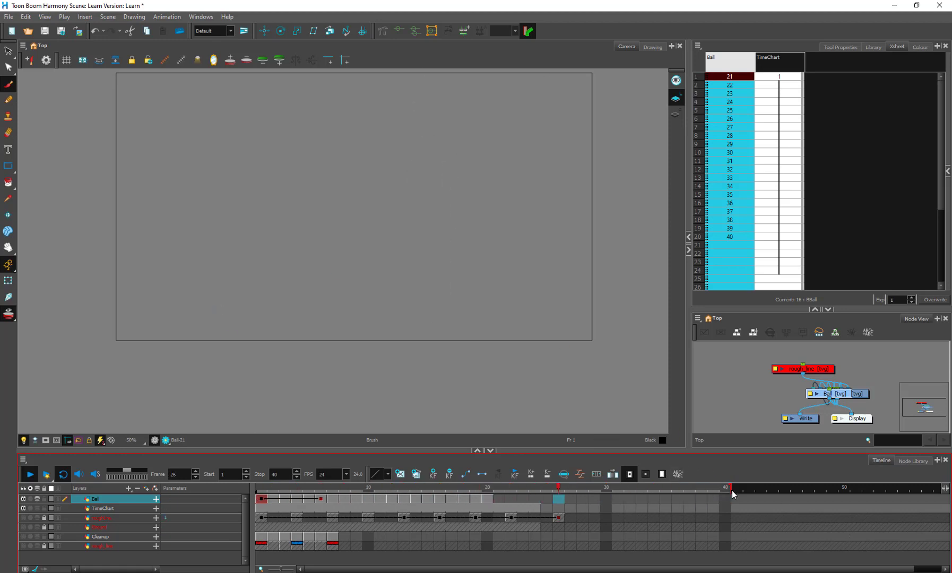
pyautogui.moveTo(725, 490); pyautogui.dragTo(500, 488)
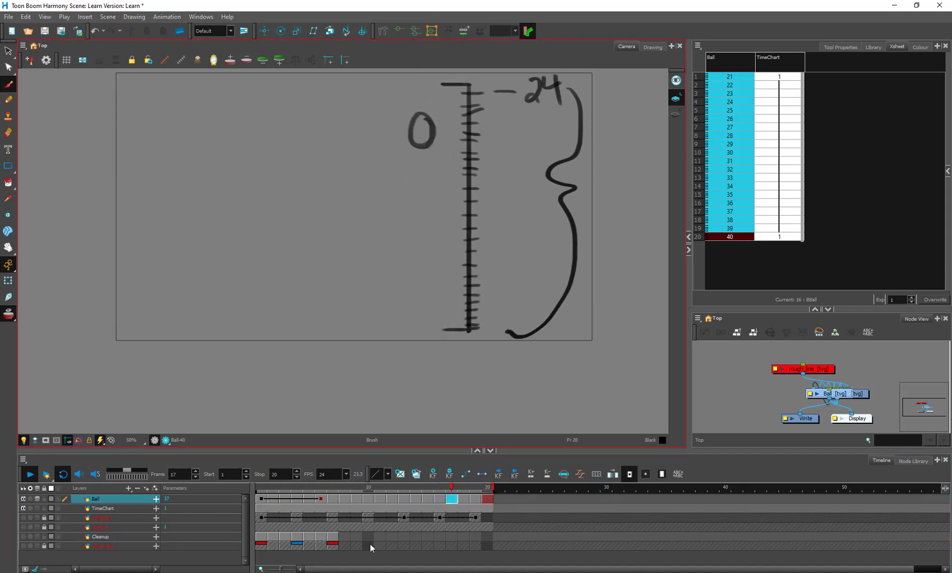
pyautogui.press('Return')
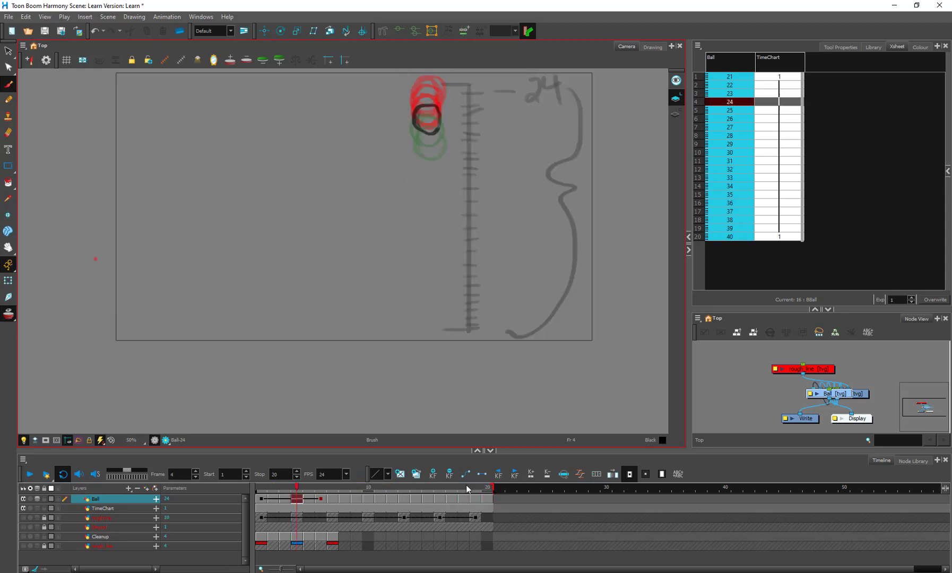
# - Hide the TimeChart and Ball layers and add a new drawing layer named TChart
pyautogui.click(25, 508)
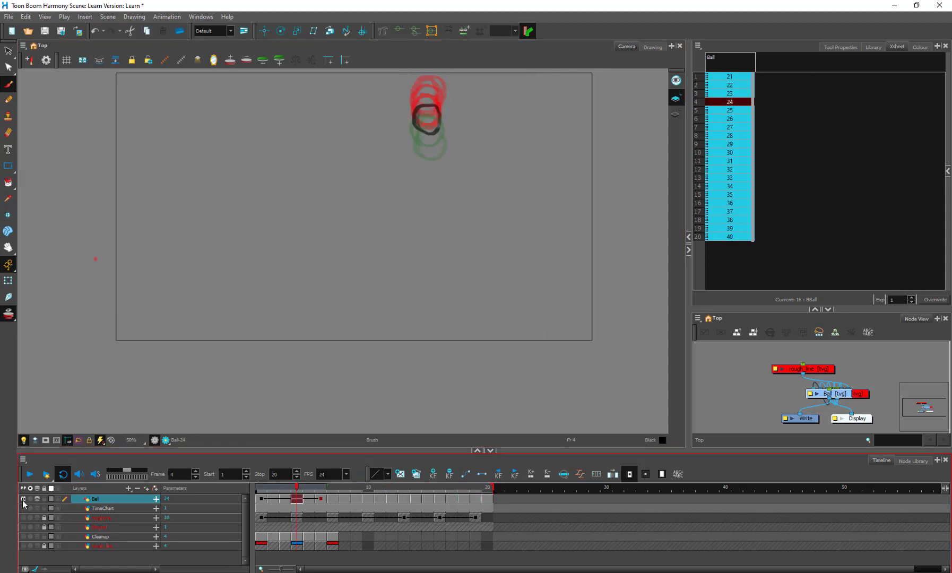
pyautogui.click(24, 499)
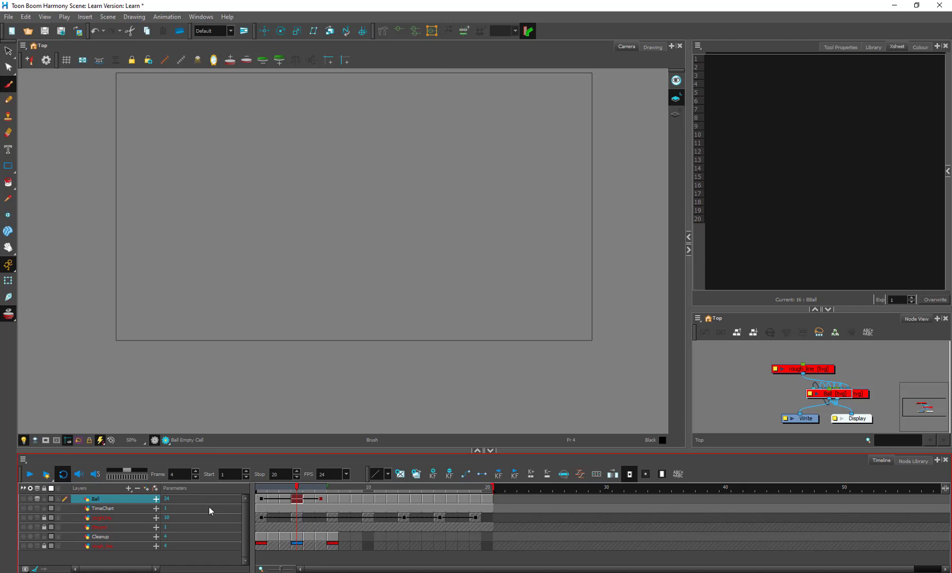
pyautogui.hotkey('ctrl', 'r')
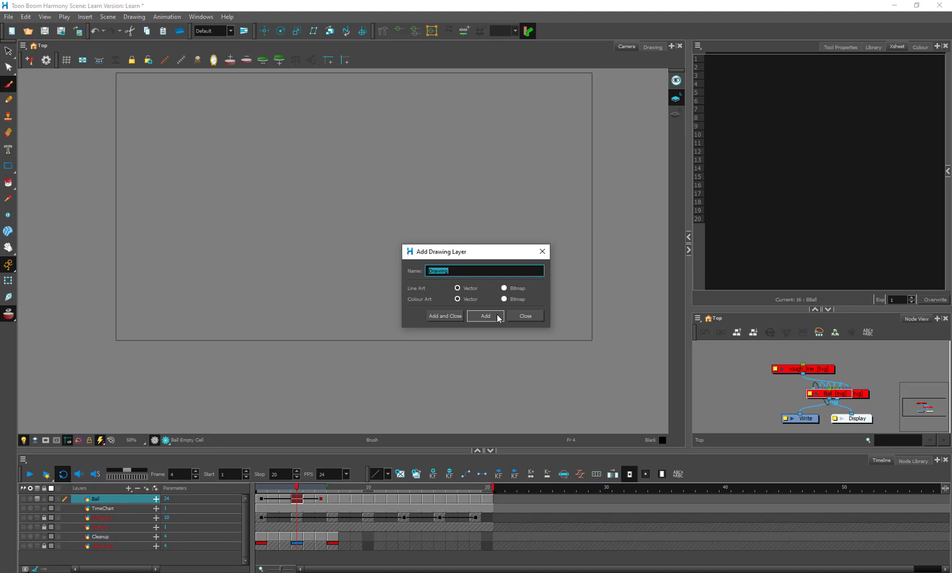
pyautogui.write('TChart')
pyautogui.click(486, 316)
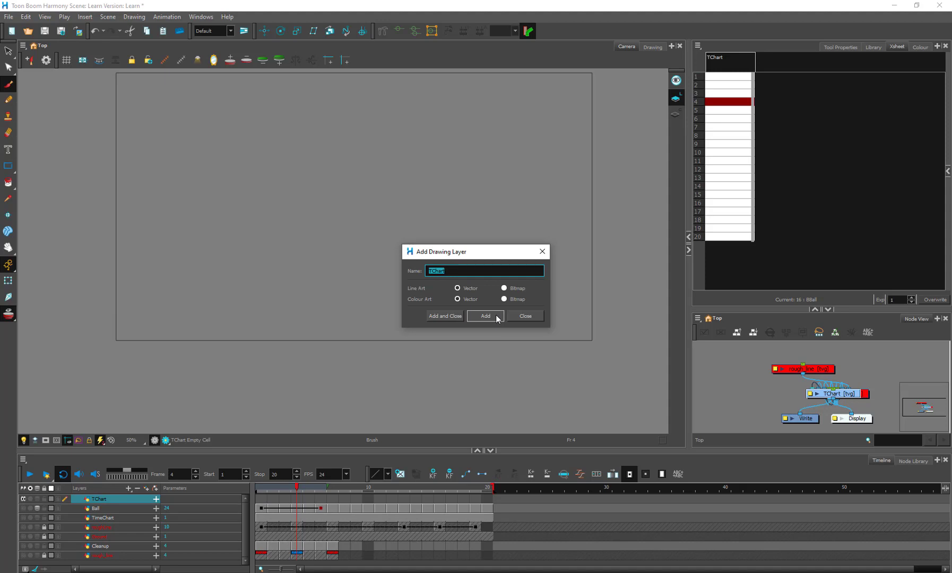
# - Add a second drawing layer named BBall and close the dialog
pyautogui.write('BBall')
pyautogui.click(485, 315)
pyautogui.click(531, 315)
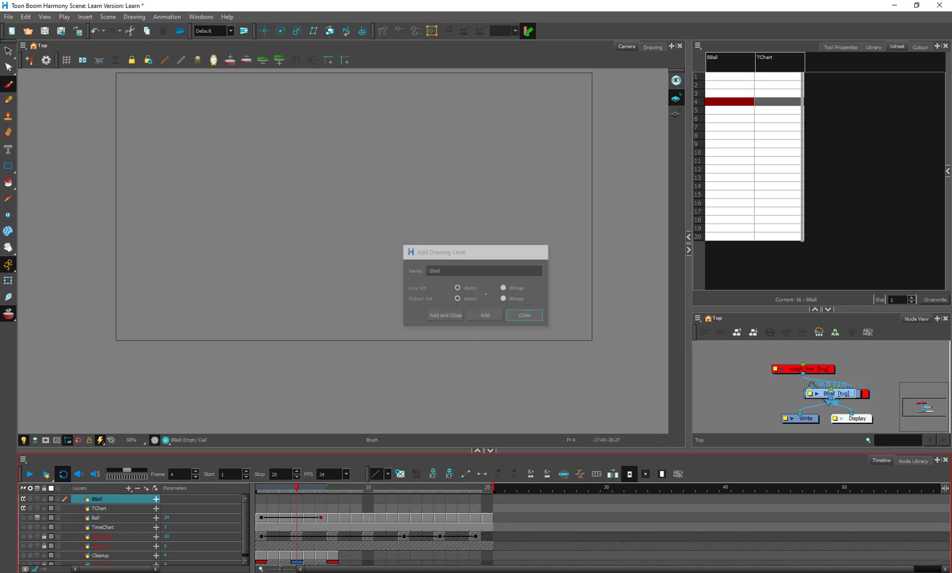
# - Brush the full bouncing-ball arc path on TChart frame 1, redoing earlier attempts
pyautogui.click(262, 508)
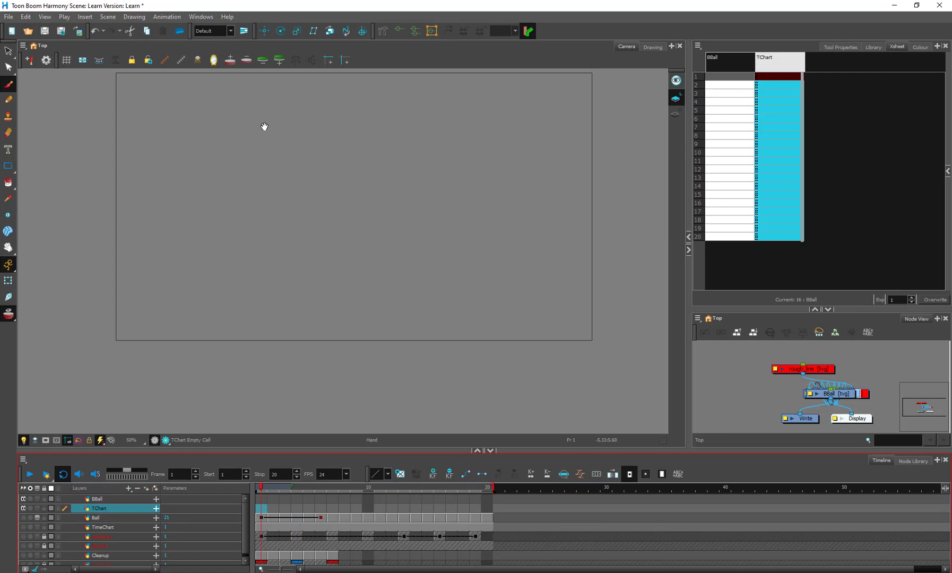
pyautogui.moveTo(264, 126); pyautogui.dragTo(287, 156, button='middle')
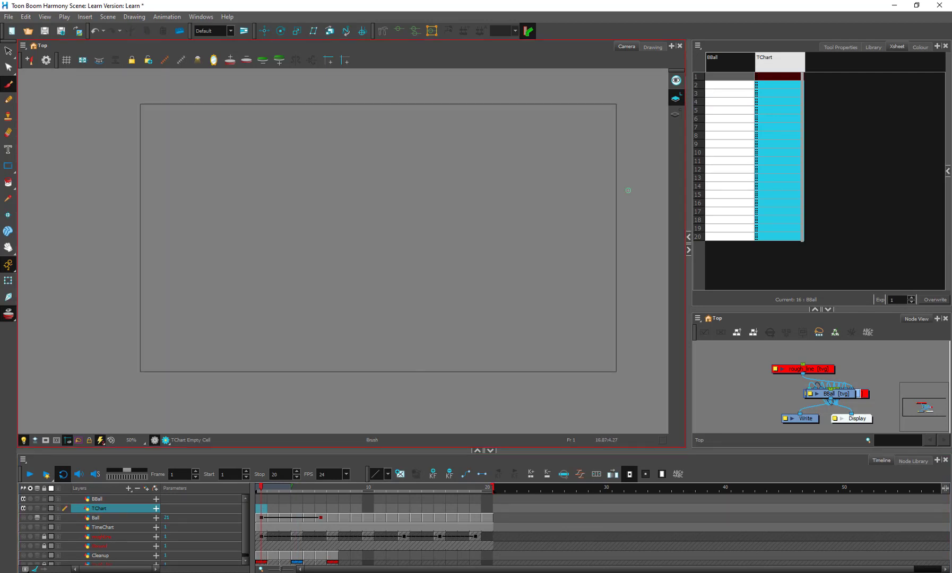
pyautogui.moveTo(132, 186)
pyautogui.mouseDown()
pyautogui.moveTo(205, 233)
pyautogui.moveTo(194, 204)
pyautogui.moveTo(203, 217)
pyautogui.moveTo(234, 371)
pyautogui.moveTo(281, 304)
pyautogui.moveTo(320, 353)
pyautogui.moveTo(317, 371)
pyautogui.moveTo(372, 312)
pyautogui.moveTo(408, 323)
pyautogui.moveTo(434, 367)
pyautogui.mouseUp()
pyautogui.hotkey('ctrl', 'z')
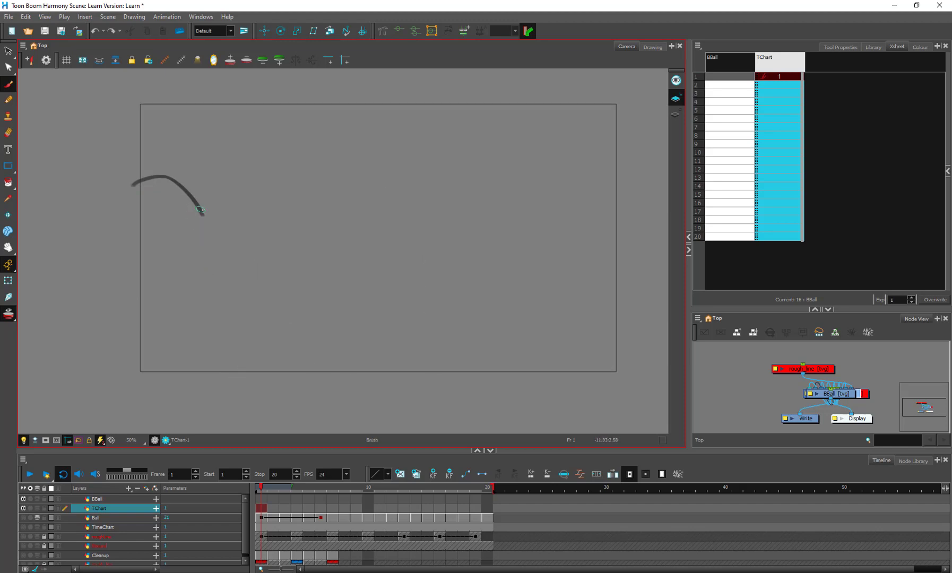
pyautogui.moveTo(201, 209)
pyautogui.mouseDown()
pyautogui.moveTo(232, 364)
pyautogui.moveTo(257, 272)
pyautogui.moveTo(294, 244)
pyautogui.mouseUp()
pyautogui.hotkey('ctrl', 'z')
pyautogui.rightClick(295, 245)
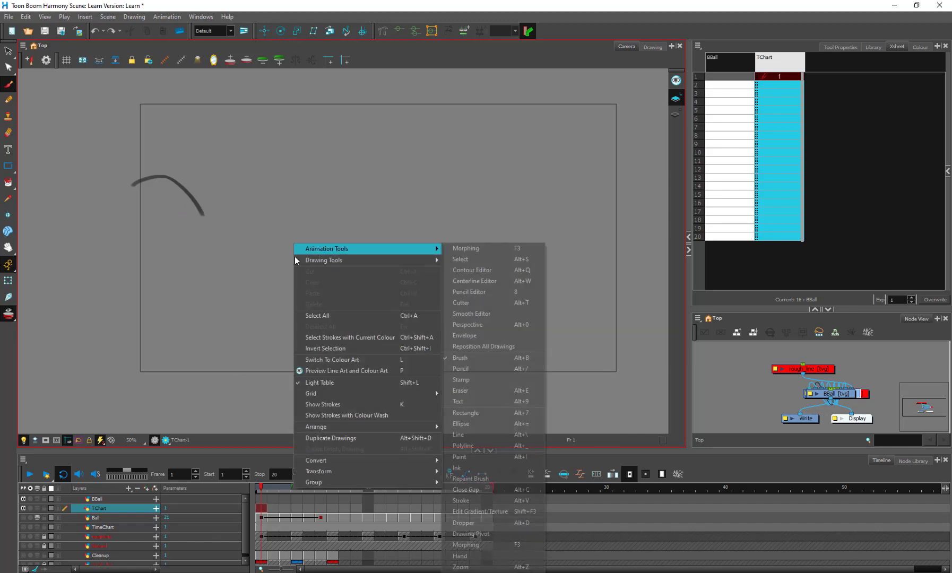
pyautogui.click(229, 261)
pyautogui.hotkey('ctrl', 'z')
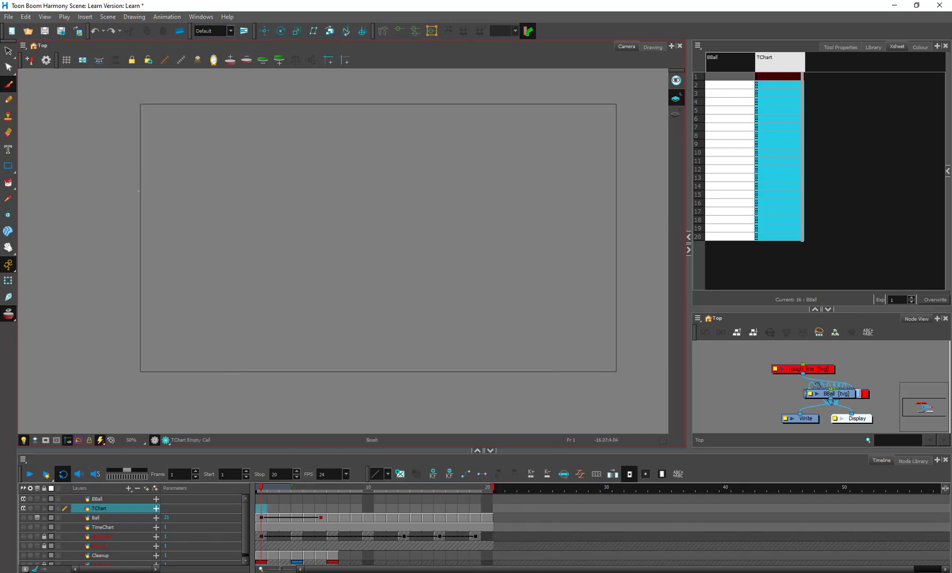
pyautogui.moveTo(136, 189)
pyautogui.mouseDown()
pyautogui.moveTo(183, 202)
pyautogui.moveTo(227, 307)
pyautogui.moveTo(228, 368)
pyautogui.moveTo(257, 274)
pyautogui.moveTo(285, 261)
pyautogui.moveTo(330, 297)
pyautogui.moveTo(363, 371)
pyautogui.moveTo(390, 301)
pyautogui.moveTo(432, 291)
pyautogui.moveTo(464, 310)
pyautogui.moveTo(492, 366)
pyautogui.moveTo(516, 351)
pyautogui.moveTo(546, 367)
pyautogui.moveTo(615, 363)
pyautogui.mouseUp()
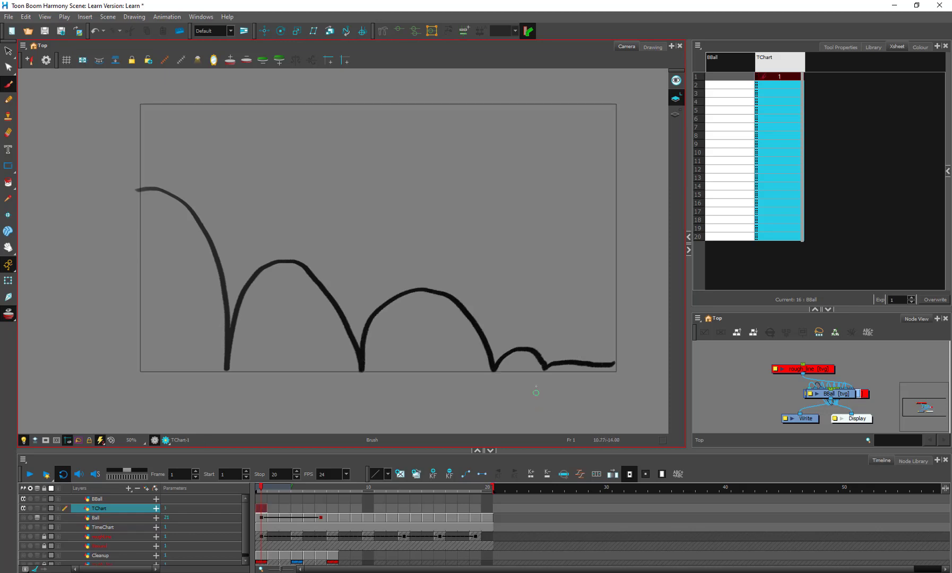
# - Extend the TChart drawing's exposure through frame 20
pyautogui.click(488, 509)
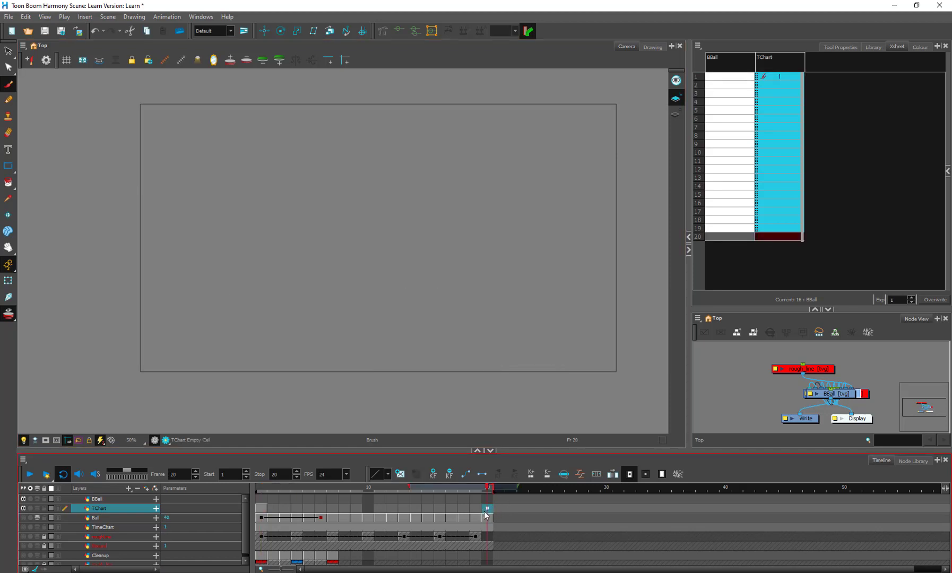
pyautogui.click(270, 509)
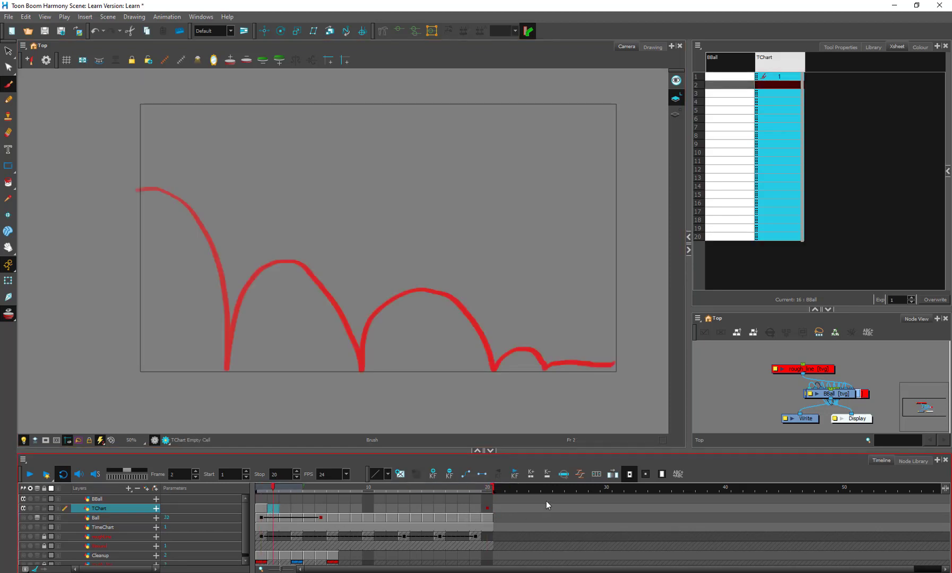
pyautogui.click(486, 509)
pyautogui.press('F5')
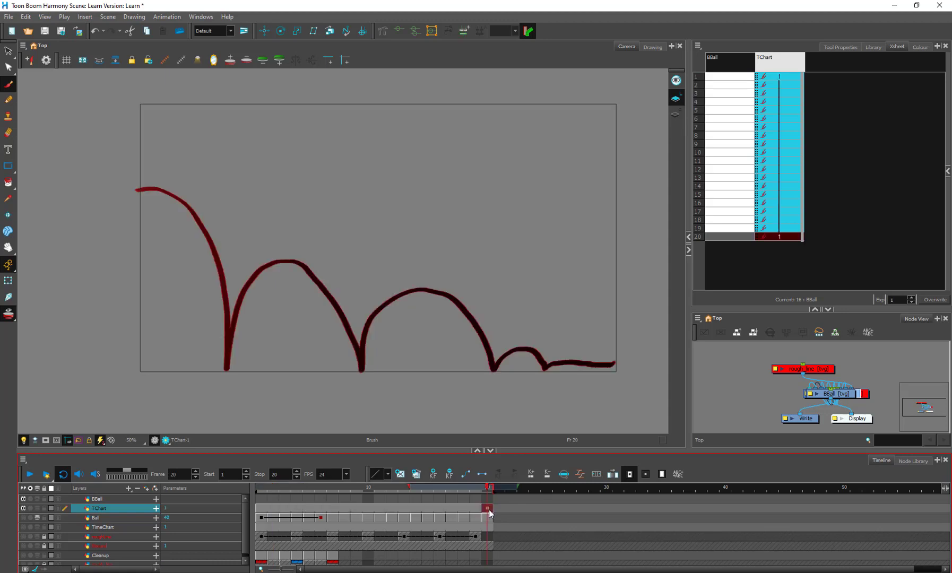
# - Brush spacing ticks down the first falling arc, tighter near the bottom, and write 'L16-1' beneath
pyautogui.moveTo(487, 489); pyautogui.dragTo(262, 492)
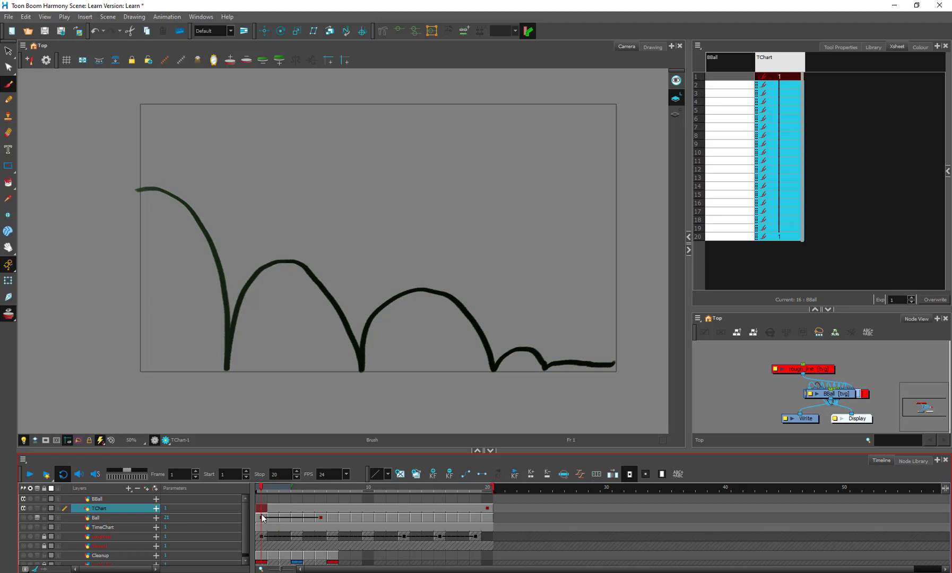
pyautogui.moveTo(209, 210); pyautogui.dragTo(291, 214, button='middle')
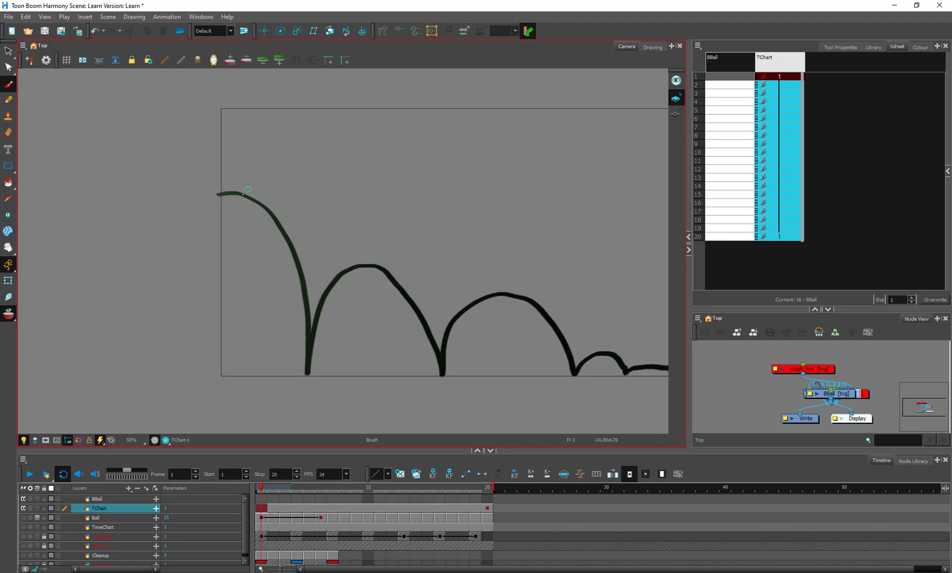
pyautogui.moveTo(228, 182)
pyautogui.mouseDown()
pyautogui.moveTo(240, 204)
pyautogui.moveTo(255, 190)
pyautogui.mouseUp()
pyautogui.moveTo(251, 212)
pyautogui.mouseDown()
pyautogui.moveTo(263, 194)
pyautogui.moveTo(263, 215)
pyautogui.moveTo(287, 206)
pyautogui.moveTo(281, 222)
pyautogui.moveTo(258, 212)
pyautogui.moveTo(273, 193)
pyautogui.mouseUp()
pyautogui.moveTo(279, 253); pyautogui.dragTo(303, 244)
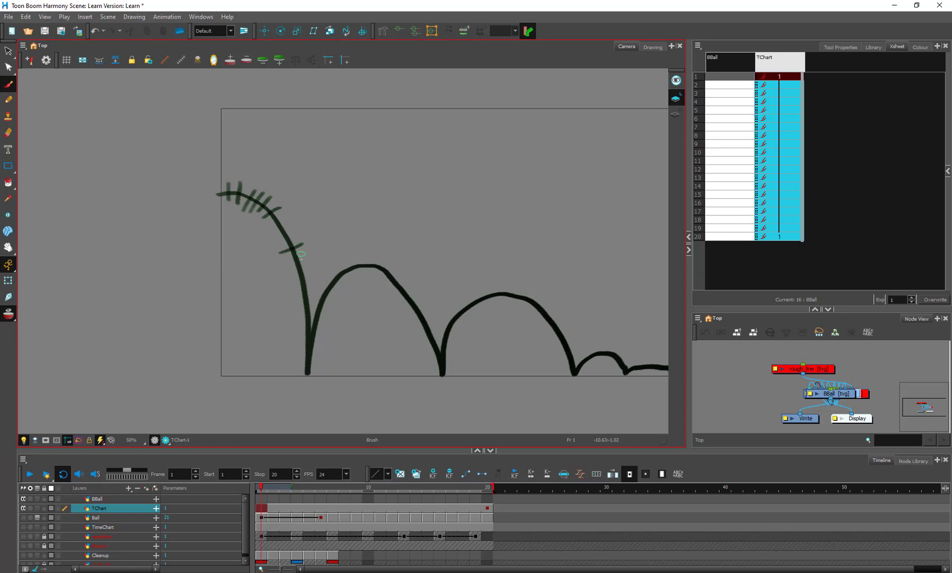
pyautogui.moveTo(288, 282); pyautogui.dragTo(319, 277)
pyautogui.moveTo(297, 318)
pyautogui.mouseDown()
pyautogui.moveTo(318, 316)
pyautogui.moveTo(319, 330)
pyautogui.mouseUp()
pyautogui.moveTo(299, 348)
pyautogui.mouseDown()
pyautogui.moveTo(318, 345)
pyautogui.moveTo(314, 361)
pyautogui.mouseUp()
pyautogui.moveTo(223, 380)
pyautogui.mouseDown()
pyautogui.moveTo(222, 402)
pyautogui.moveTo(248, 407)
pyautogui.mouseUp()
pyautogui.moveTo(267, 383)
pyautogui.mouseDown()
pyautogui.moveTo(261, 406)
pyautogui.moveTo(303, 392)
pyautogui.moveTo(308, 409)
pyautogui.mouseUp()
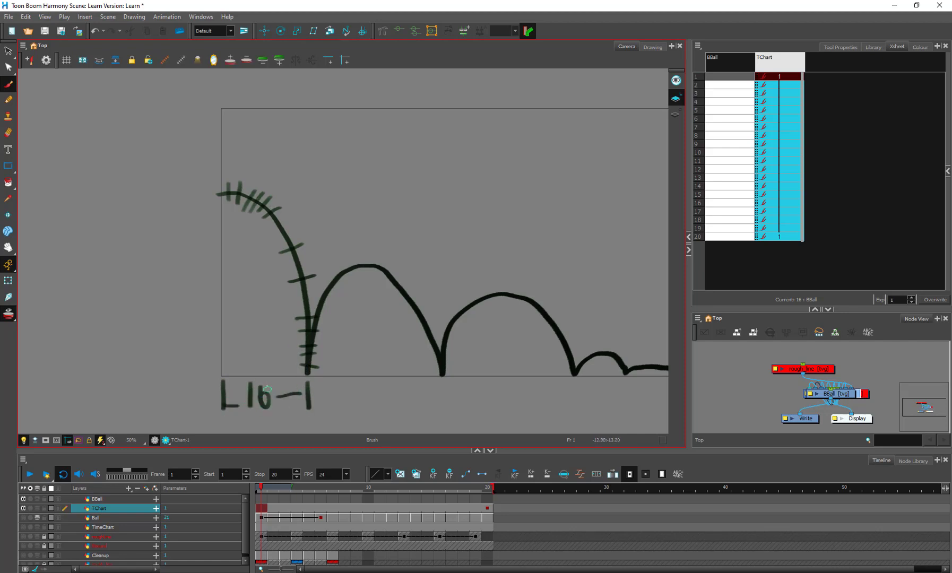
# - Draw BBall key balls at the arc's top on frame 1 and bottom on frame 16
pyautogui.click(262, 499)
pyautogui.moveTo(213, 192)
pyautogui.mouseDown()
pyautogui.moveTo(233, 183)
pyautogui.moveTo(225, 215)
pyautogui.moveTo(214, 185)
pyautogui.mouseUp()
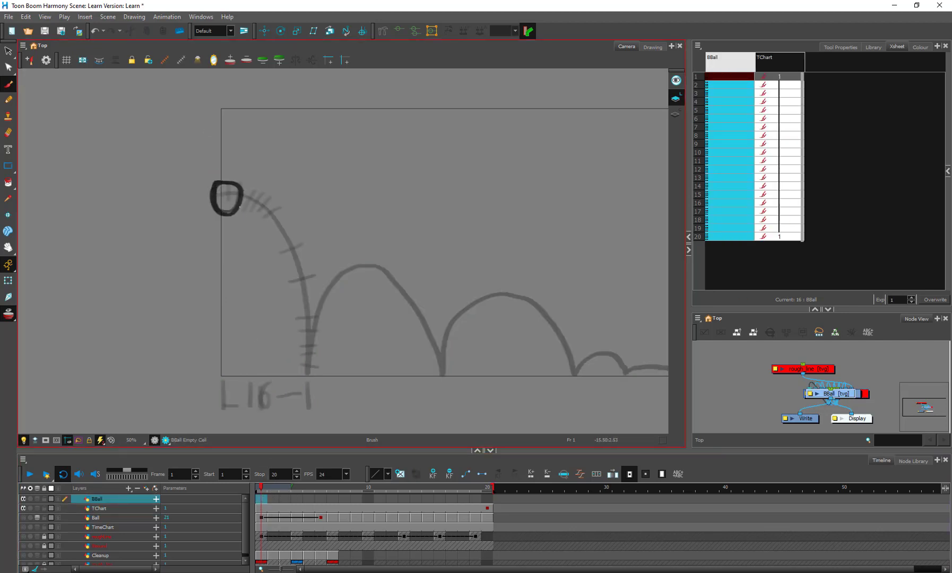
pyautogui.click(439, 499)
pyautogui.moveTo(320, 365)
pyautogui.mouseDown()
pyautogui.moveTo(293, 371)
pyautogui.moveTo(312, 379)
pyautogui.moveTo(331, 372)
pyautogui.moveTo(299, 369)
pyautogui.moveTo(326, 373)
pyautogui.mouseUp()
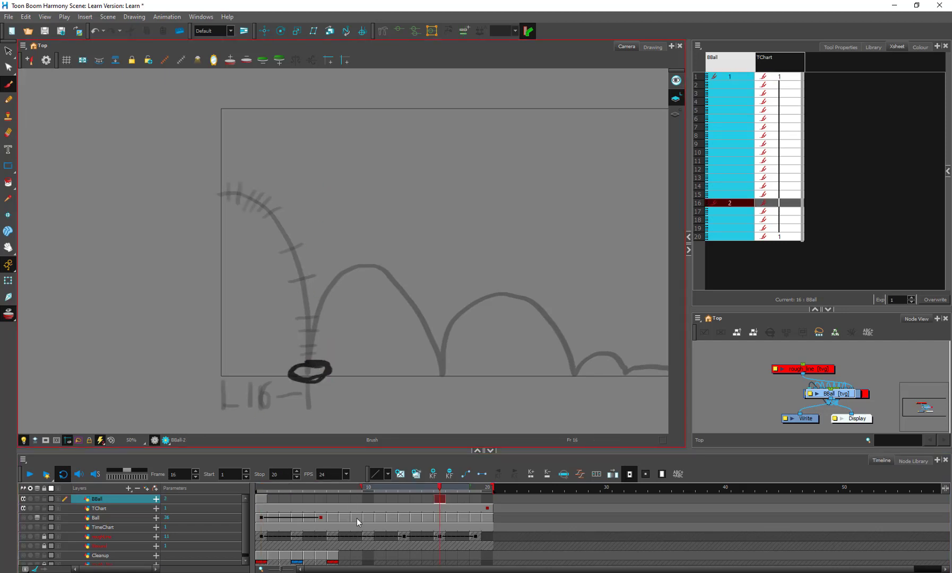
# - Draw the frame-8 ball midway down the arc and the frame-2 ball with wider onion skin
pyautogui.click(361, 499)
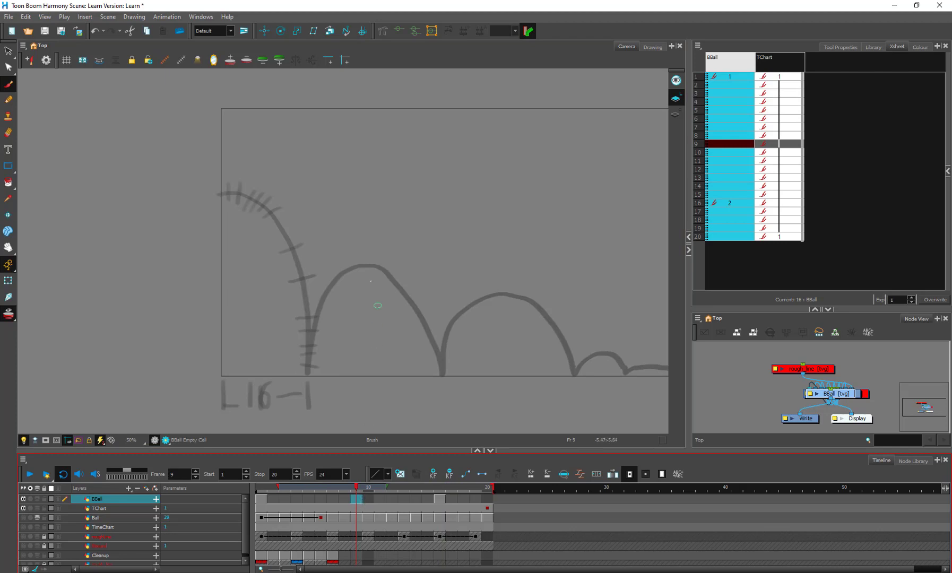
pyautogui.click(344, 499)
pyautogui.moveTo(298, 280)
pyautogui.mouseDown()
pyautogui.moveTo(295, 250)
pyautogui.moveTo(310, 269)
pyautogui.moveTo(295, 270)
pyautogui.moveTo(301, 251)
pyautogui.moveTo(293, 279)
pyautogui.mouseUp()
pyautogui.click(273, 499)
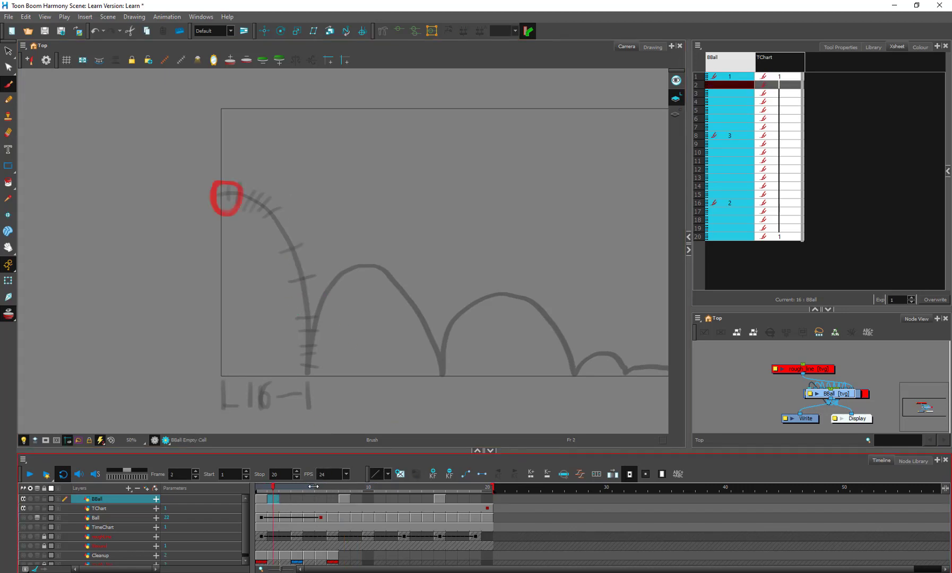
pyautogui.moveTo(314, 487); pyautogui.dragTo(351, 485)
pyautogui.moveTo(255, 185)
pyautogui.mouseDown()
pyautogui.moveTo(229, 197)
pyautogui.moveTo(258, 186)
pyautogui.moveTo(263, 200)
pyautogui.mouseUp()
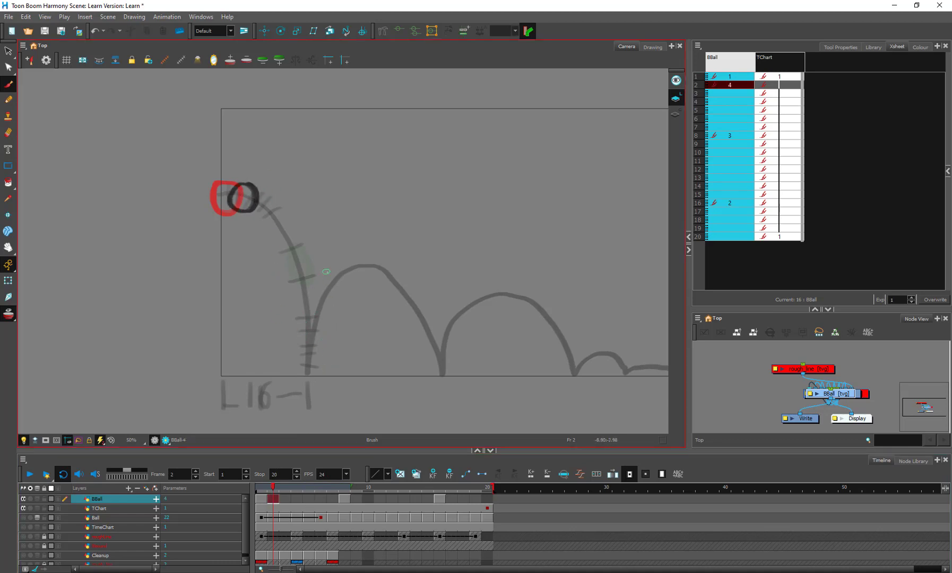
# - Draw in-between balls along the arc on BBall frames 3, 6 and 7
pyautogui.press('.')
pyautogui.press(',')
pyautogui.press('.')
pyautogui.moveTo(261, 192)
pyautogui.mouseDown()
pyautogui.moveTo(271, 205)
pyautogui.moveTo(249, 192)
pyautogui.moveTo(279, 197)
pyautogui.moveTo(268, 223)
pyautogui.moveTo(282, 218)
pyautogui.mouseUp()
pyautogui.press('.')
pyautogui.press('.')
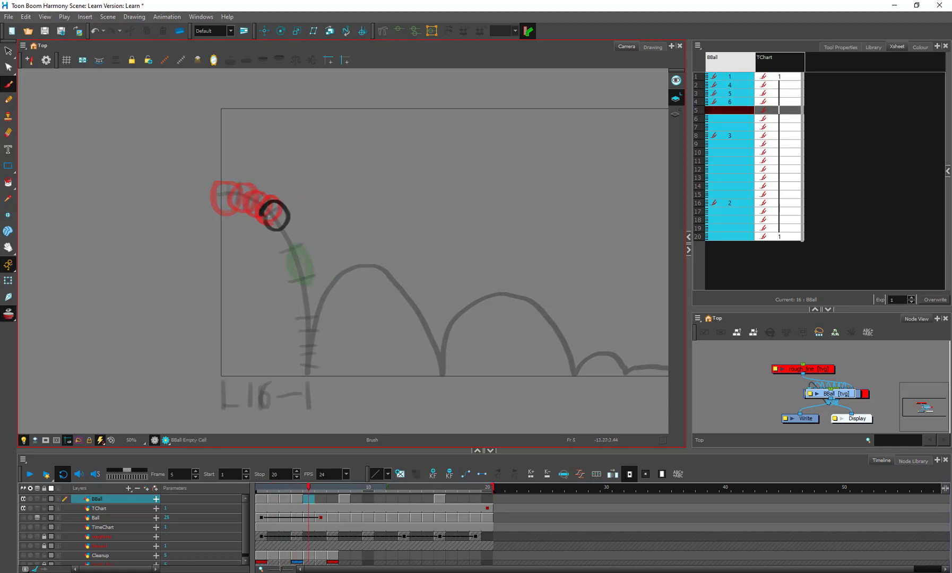
pyautogui.press('.')
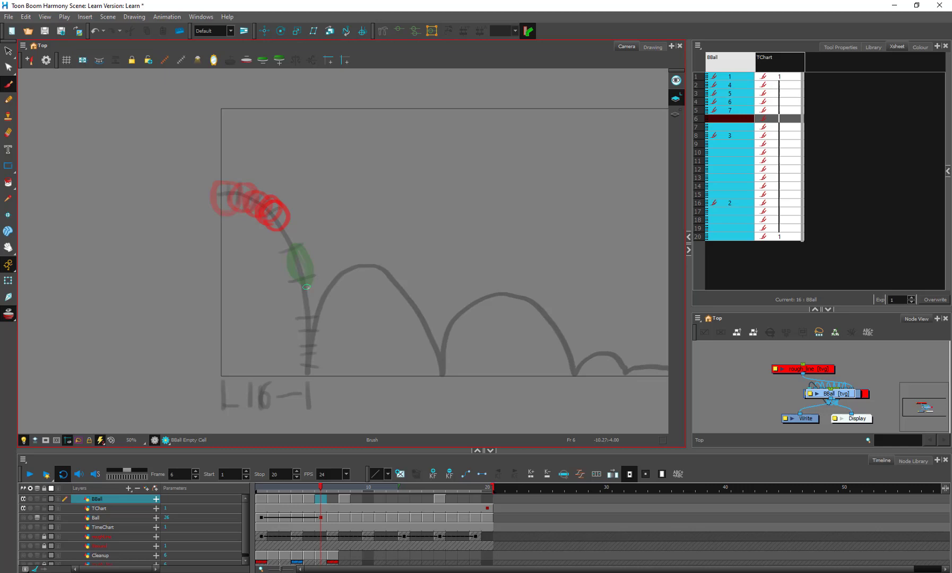
pyautogui.press('.')
pyautogui.press(',')
pyautogui.moveTo(286, 241)
pyautogui.mouseDown()
pyautogui.moveTo(292, 221)
pyautogui.moveTo(283, 238)
pyautogui.mouseUp()
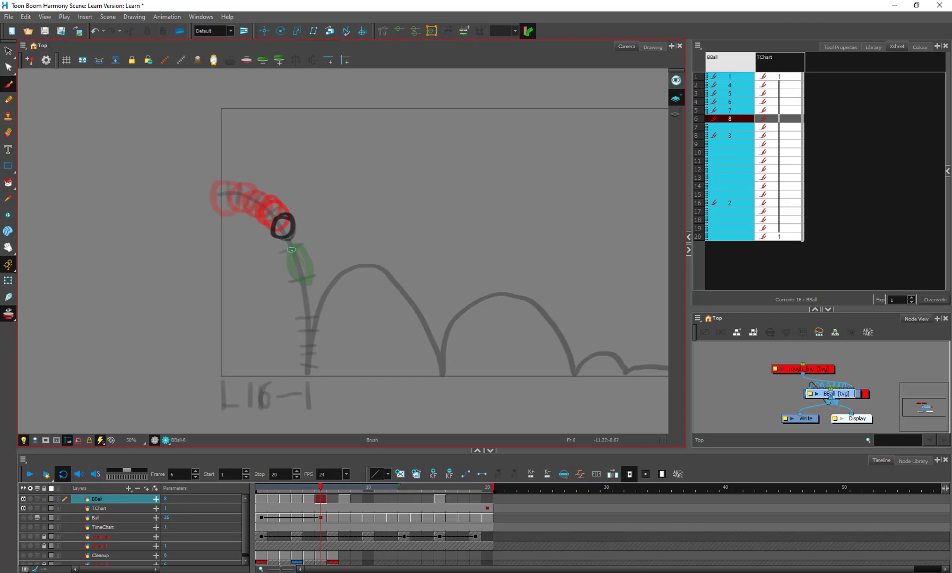
pyautogui.press('.')
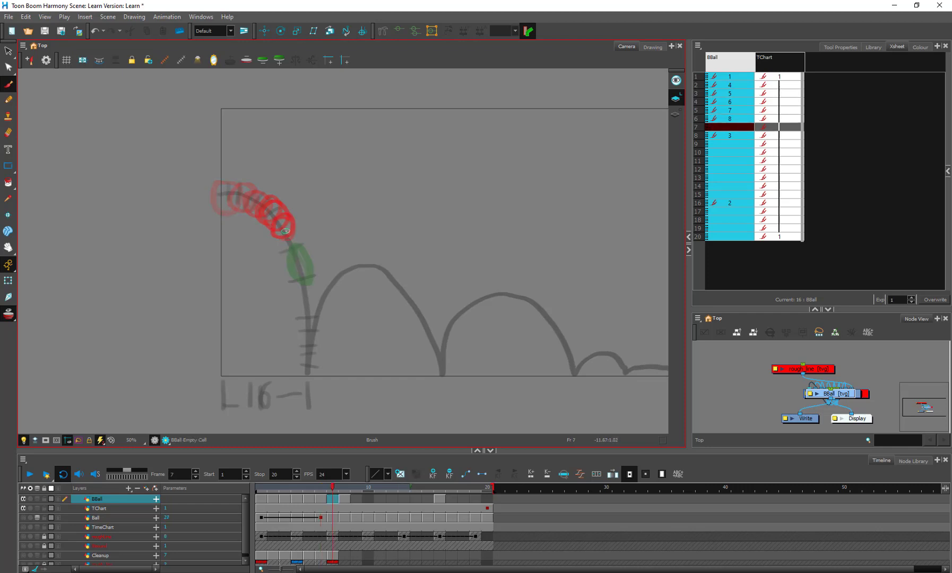
pyautogui.moveTo(285, 231)
pyautogui.mouseDown()
pyautogui.moveTo(296, 242)
pyautogui.moveTo(286, 223)
pyautogui.mouseUp()
# - Review spacing from frame 1, then draw the frame-9 ball below the frame-8 position
pyautogui.press(',')
pyautogui.press(',')
pyautogui.press(',')
pyautogui.press(',')
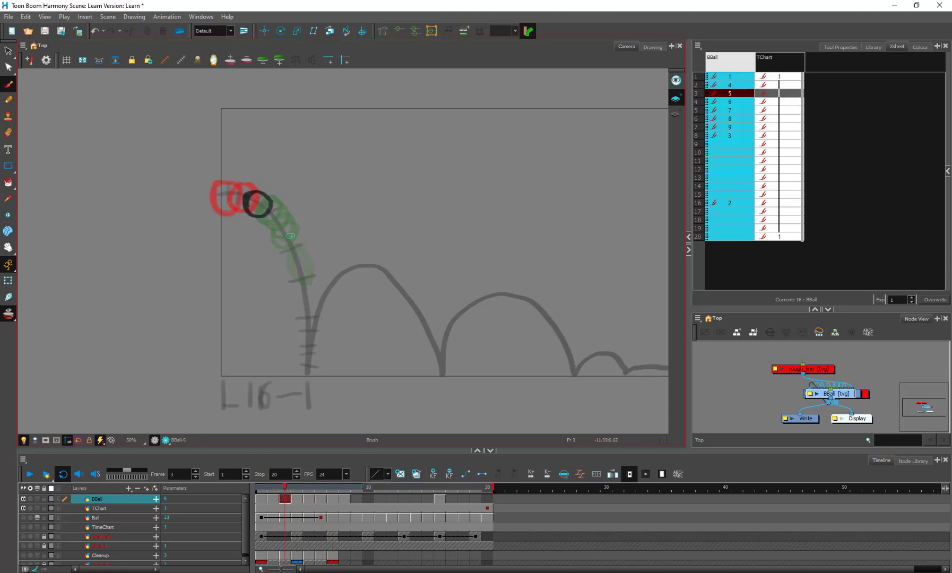
pyautogui.press(',')
pyautogui.press(',')
pyautogui.press('.')
pyautogui.press('.')
pyautogui.press('.')
pyautogui.press('.')
pyautogui.press('.')
pyautogui.press('.')
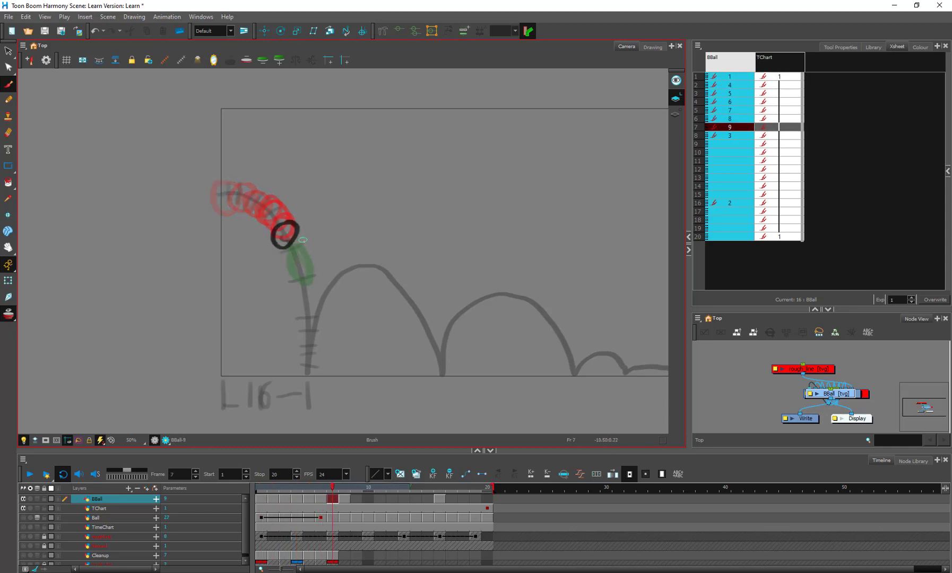
pyautogui.press('.')
pyautogui.press('.')
pyautogui.moveTo(299, 314)
pyautogui.mouseDown()
pyautogui.moveTo(317, 307)
pyautogui.moveTo(298, 318)
pyautogui.moveTo(313, 321)
pyautogui.moveTo(303, 342)
pyautogui.moveTo(297, 335)
pyautogui.moveTo(307, 346)
pyautogui.moveTo(299, 353)
pyautogui.moveTo(309, 348)
pyautogui.moveTo(305, 366)
pyautogui.moveTo(313, 346)
pyautogui.moveTo(312, 374)
pyautogui.moveTo(301, 360)
pyautogui.moveTo(319, 372)
pyautogui.moveTo(311, 365)
pyautogui.mouseUp()
pyautogui.press('.')
pyautogui.press('.')
pyautogui.press('.')
pyautogui.press('.')
pyautogui.press('.')
pyautogui.press('.')
# - Return to frame 1 and play back the bouncing ball animation
pyautogui.press(',')
pyautogui.press(',')
pyautogui.press(',')
pyautogui.press(',')
pyautogui.press(',')
pyautogui.press(',')
pyautogui.press(',')
pyautogui.press(',')
pyautogui.press(',')
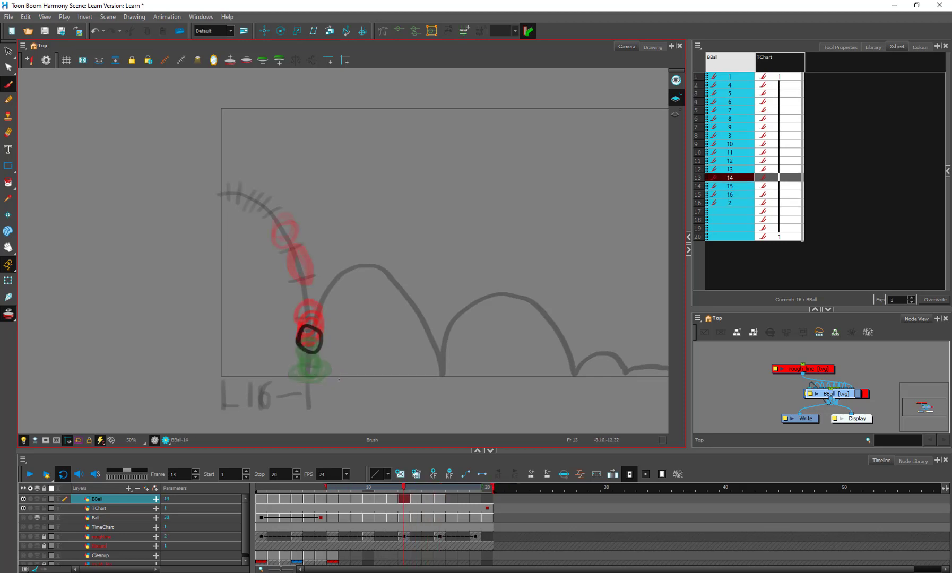
pyautogui.press(',')
pyautogui.press(',')
pyautogui.press(',')
pyautogui.press(',')
pyautogui.press(',')
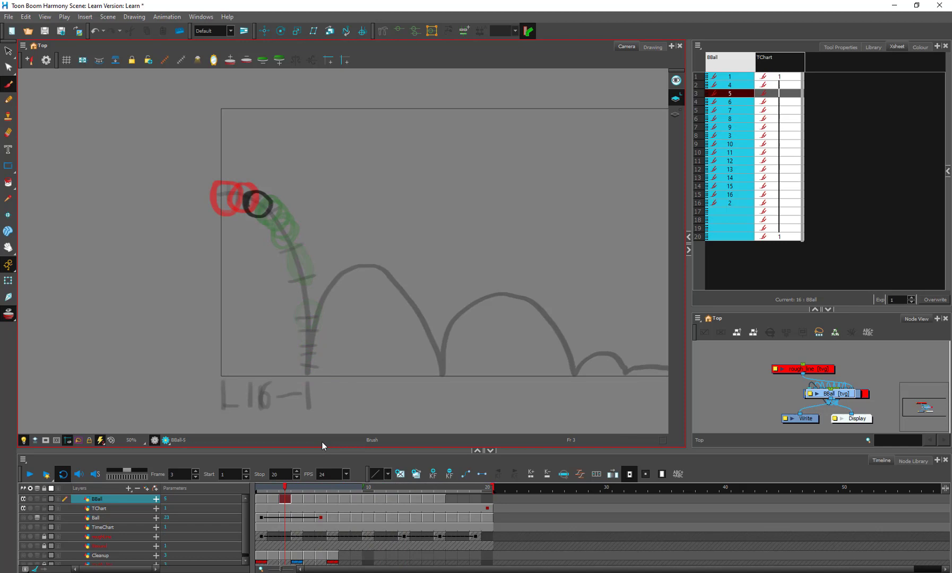
pyautogui.press('Return')
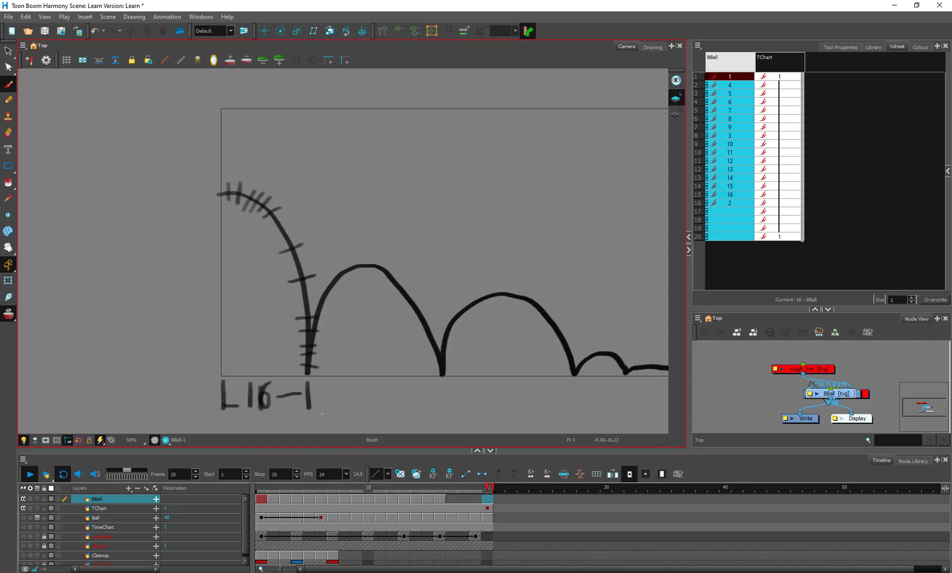
# - Stop playback and review BBall frames 10 through 16
pyautogui.press('Return')
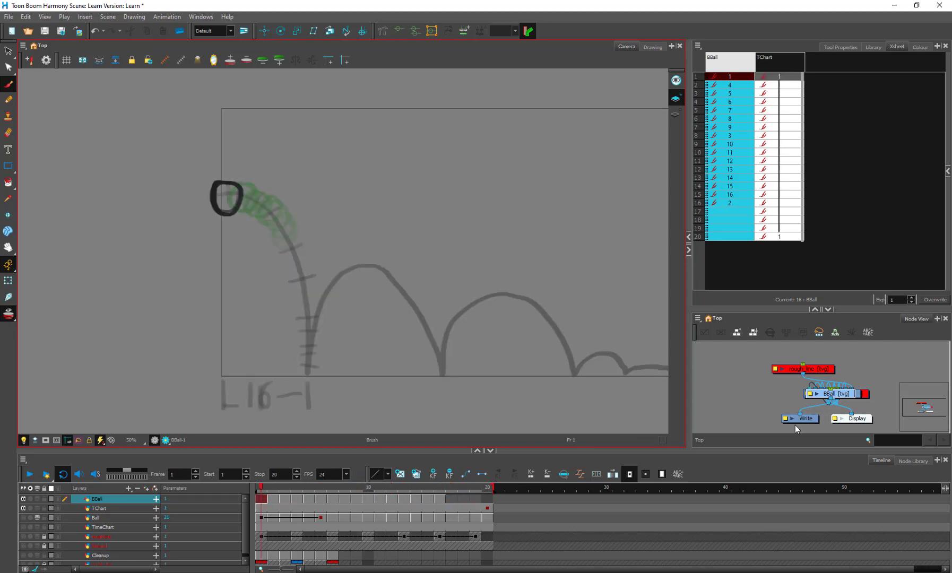
pyautogui.click(439, 498)
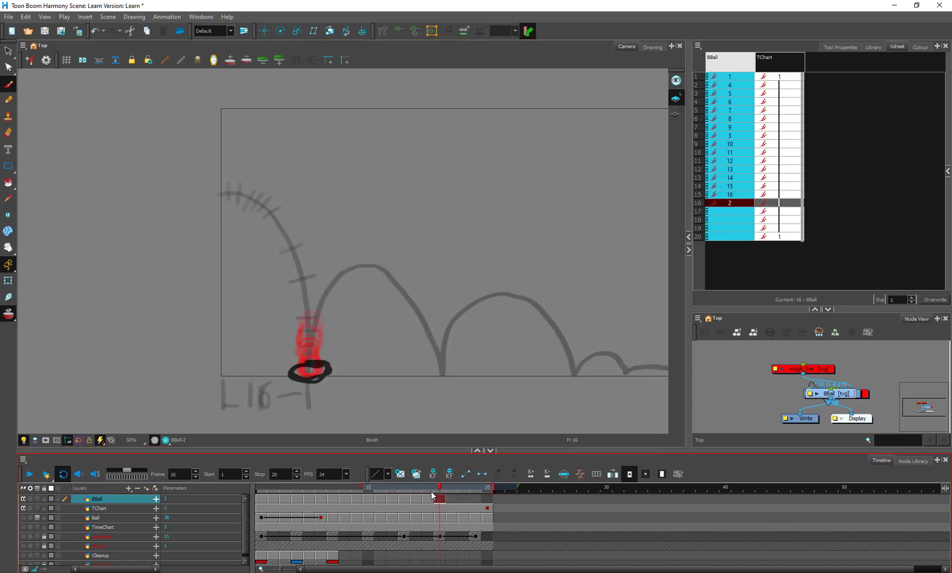
pyautogui.click(427, 497)
pyautogui.click(440, 498)
pyautogui.moveTo(427, 487); pyautogui.dragTo(392, 488)
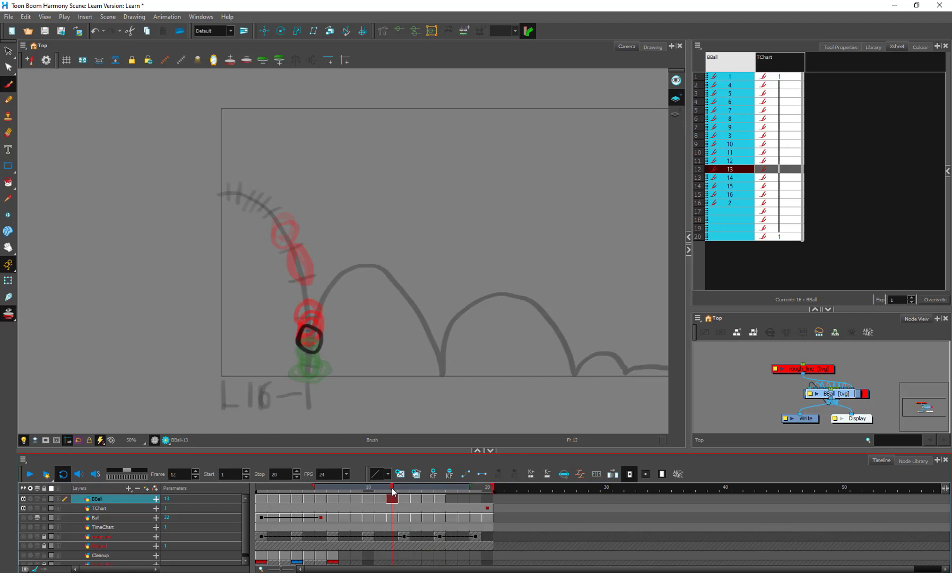
pyautogui.click(383, 489)
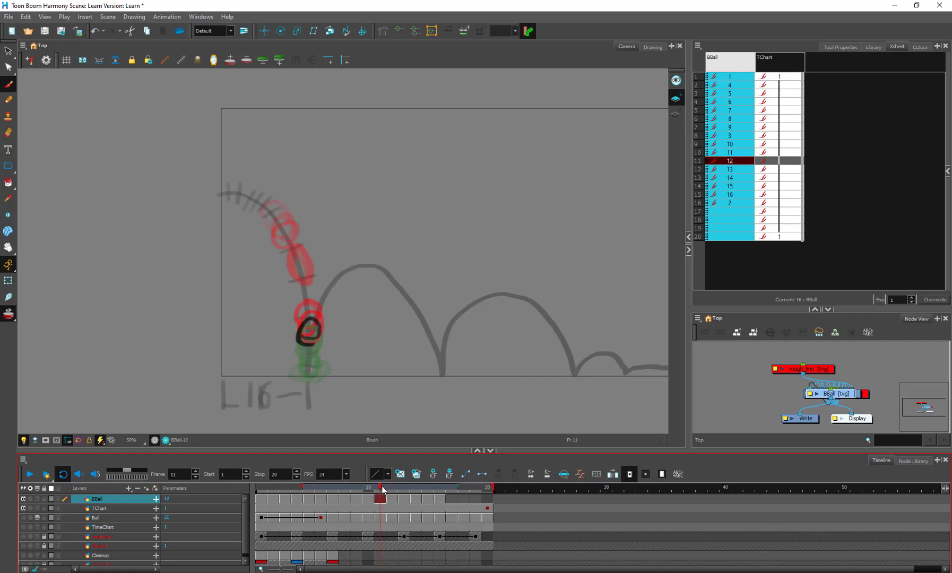
pyautogui.click(372, 488)
pyautogui.click(381, 488)
pyautogui.click(397, 485)
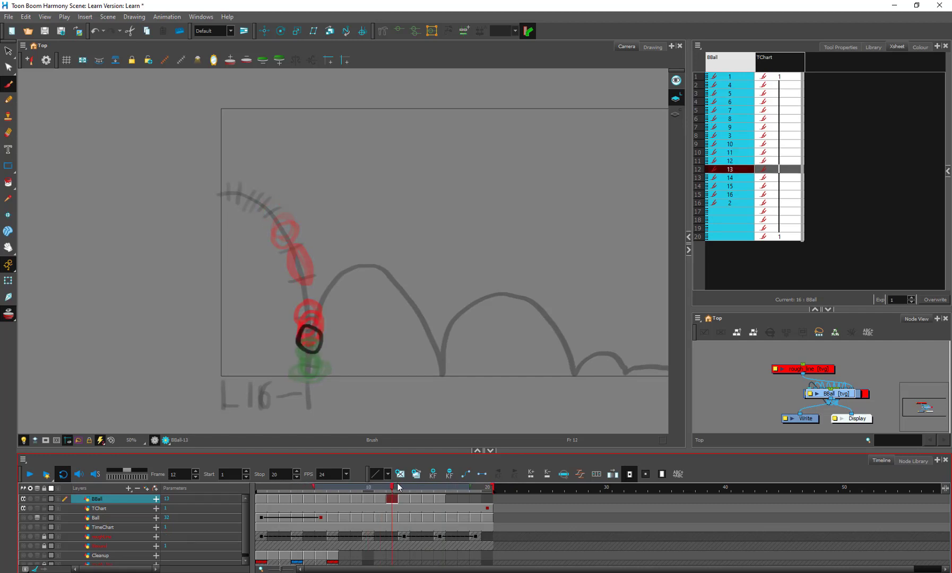
# - Delete the BBall drawings on frames 13–16 and recheck frames 10–12
pyautogui.moveTo(404, 501); pyautogui.dragTo(438, 489)
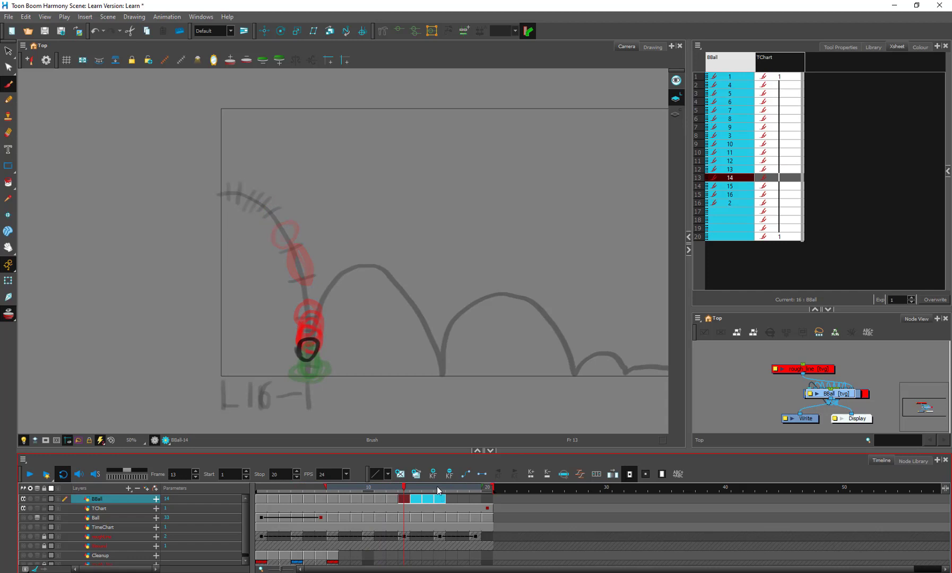
pyautogui.press('Delete')
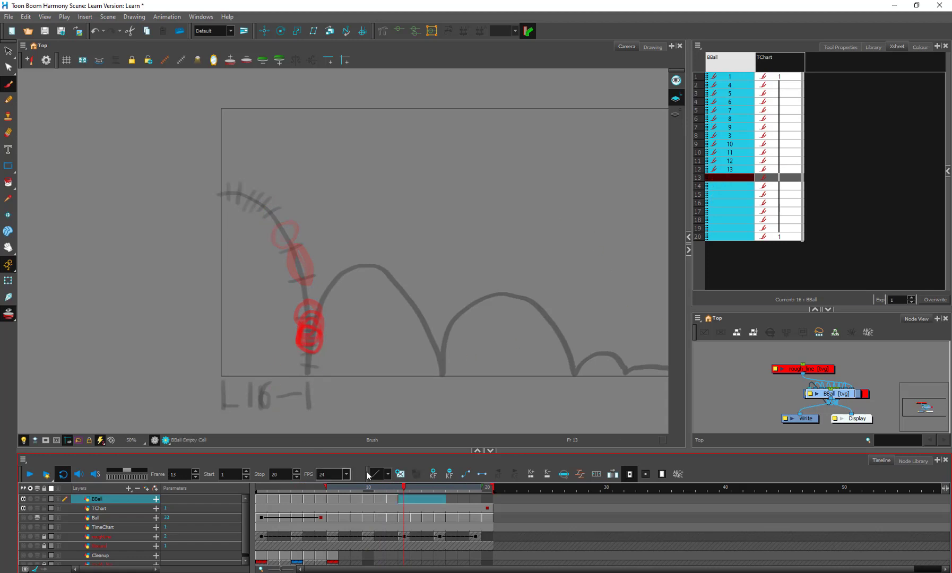
pyautogui.click(390, 499)
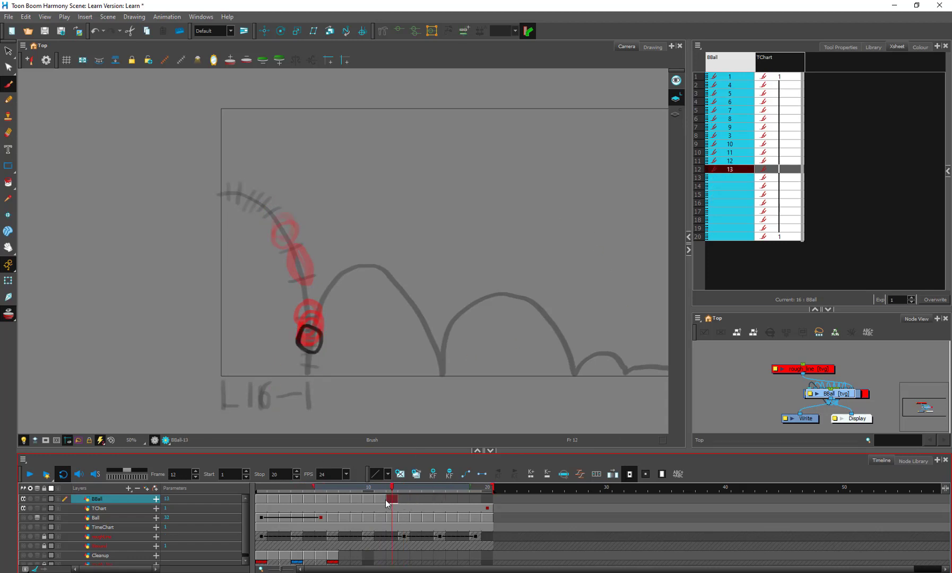
pyautogui.click(382, 499)
pyautogui.click(370, 499)
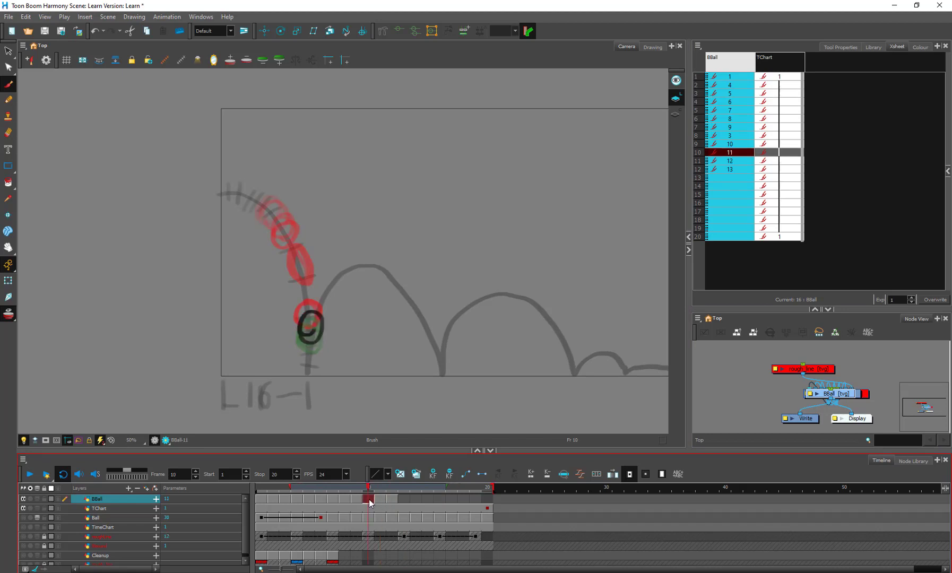
pyautogui.click(378, 498)
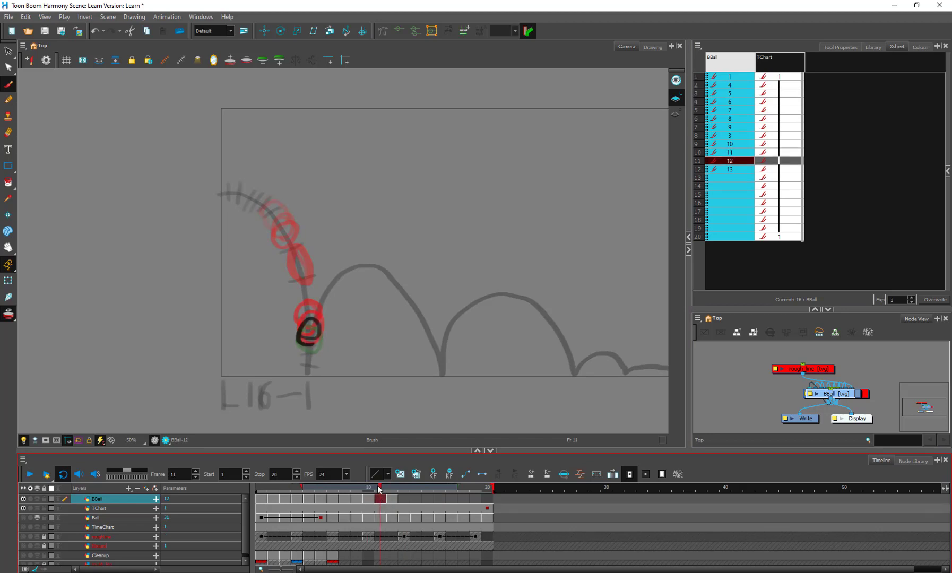
# - Erase the old ball drawings on BBall frames 11 and 12, keeping frame 10 intact
pyautogui.hotkey('alt', 'e')
pyautogui.moveTo(298, 314)
pyautogui.mouseDown()
pyautogui.moveTo(308, 339)
pyautogui.moveTo(309, 324)
pyautogui.moveTo(297, 325)
pyautogui.moveTo(298, 336)
pyautogui.moveTo(318, 319)
pyautogui.moveTo(316, 342)
pyautogui.moveTo(326, 340)
pyautogui.moveTo(313, 337)
pyautogui.moveTo(320, 318)
pyautogui.mouseUp()
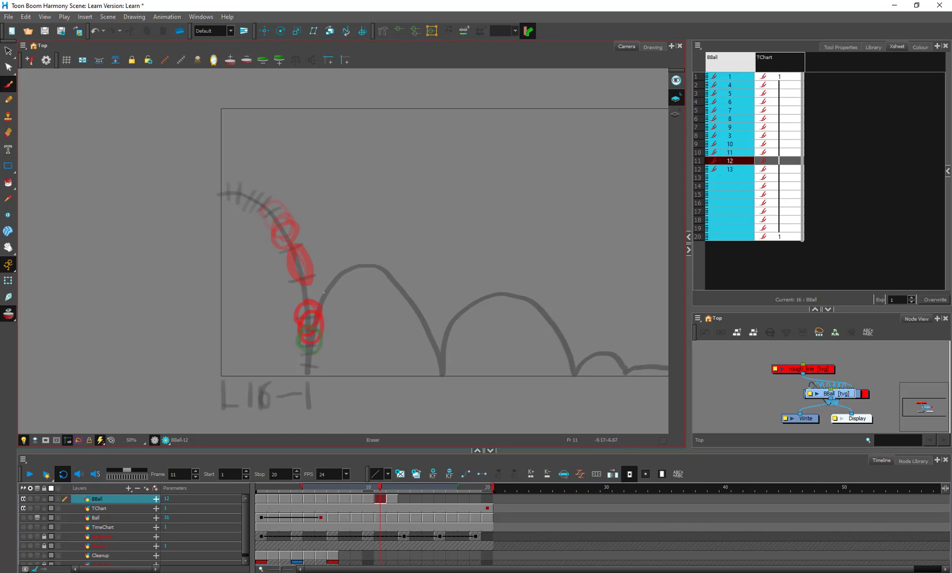
pyautogui.click(395, 498)
pyautogui.hotkey('alt', 'b')
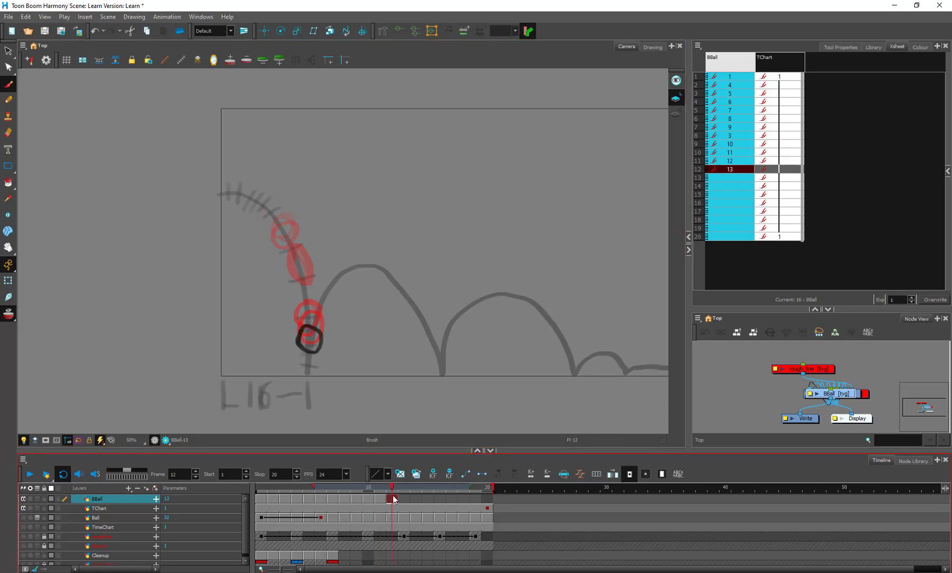
pyautogui.hotkey('alt', 'e')
pyautogui.moveTo(302, 329)
pyautogui.mouseDown()
pyautogui.moveTo(304, 356)
pyautogui.moveTo(331, 331)
pyautogui.mouseUp()
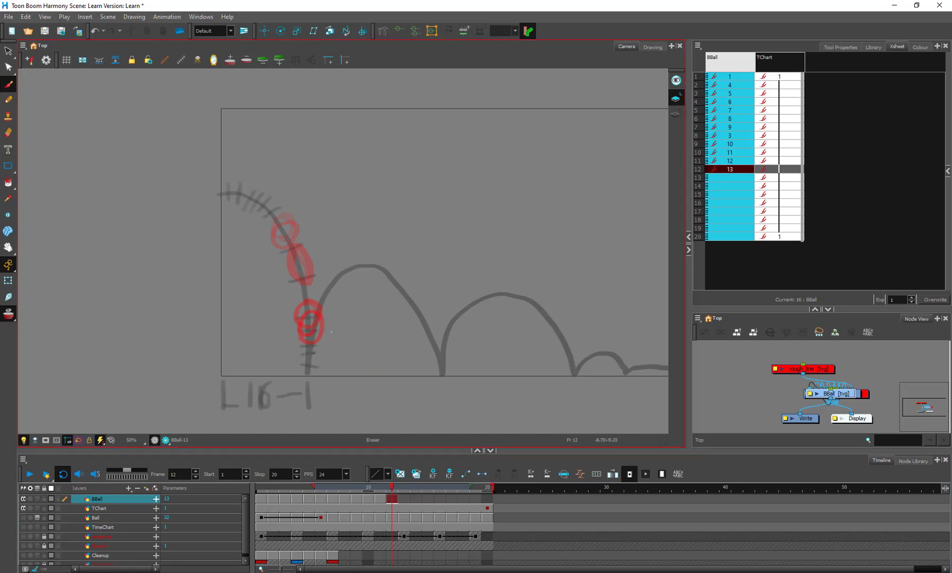
pyautogui.hotkey('alt', 'b')
pyautogui.click(380, 499)
pyautogui.click(369, 502)
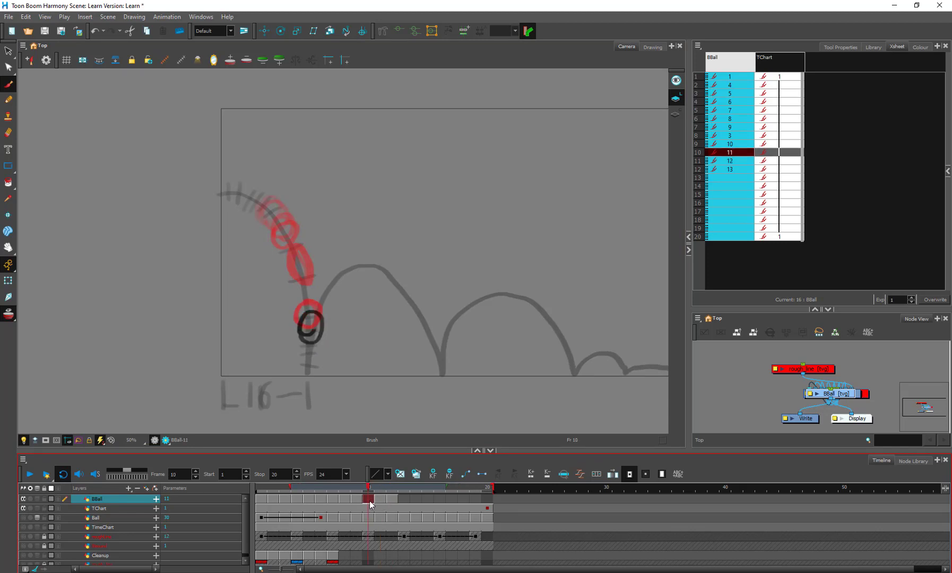
pyautogui.moveTo(356, 489); pyautogui.dragTo(363, 490)
pyautogui.hotkey('alt', 'e')
pyautogui.moveTo(308, 318); pyautogui.dragTo(325, 308)
pyautogui.hotkey('ctrl', 'z')
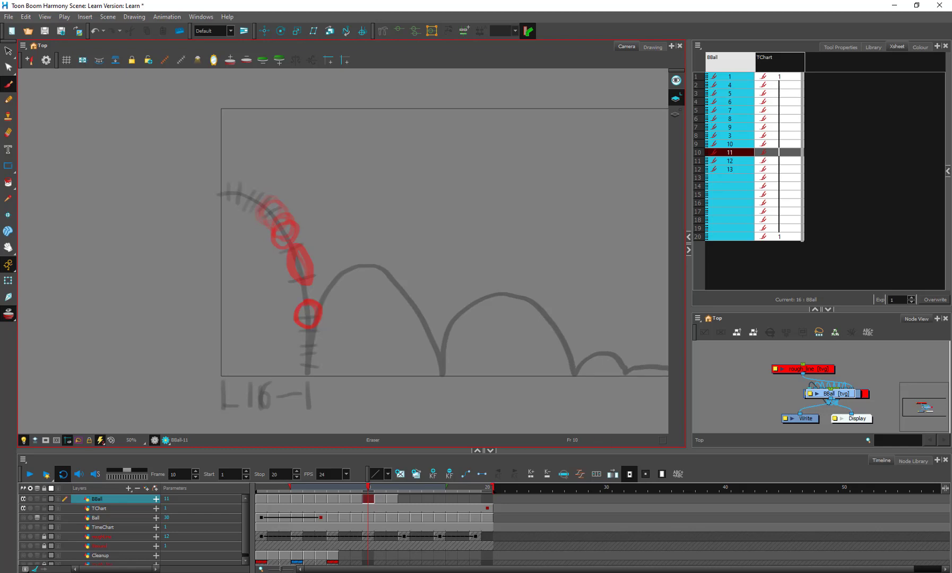
pyautogui.hotkey('alt', 'b')
# - Draw a stretched ball on frame 11 and a squashed ball touching the ground on frame 12
pyautogui.click(380, 499)
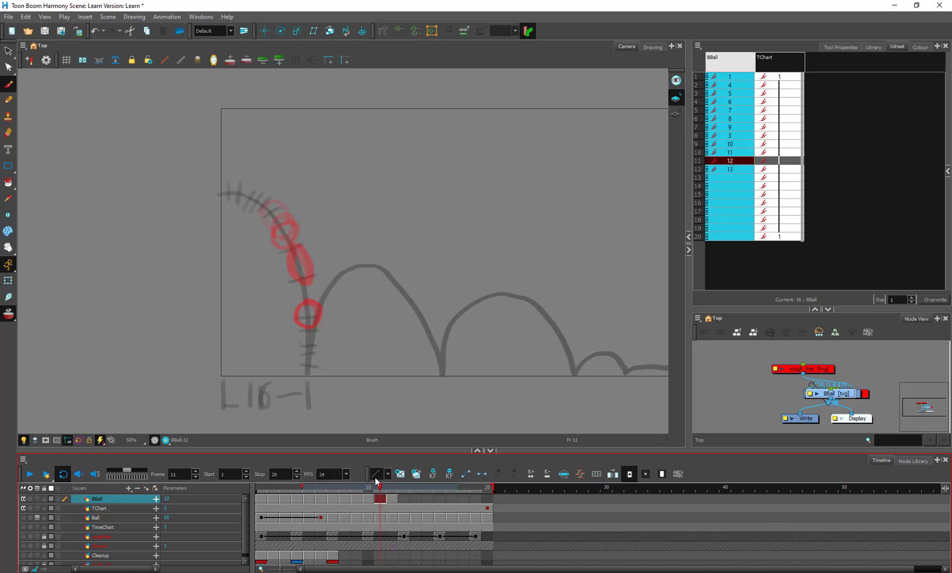
pyautogui.moveTo(316, 360)
pyautogui.mouseDown()
pyautogui.moveTo(315, 350)
pyautogui.moveTo(301, 361)
pyautogui.moveTo(317, 366)
pyautogui.moveTo(306, 353)
pyautogui.mouseUp()
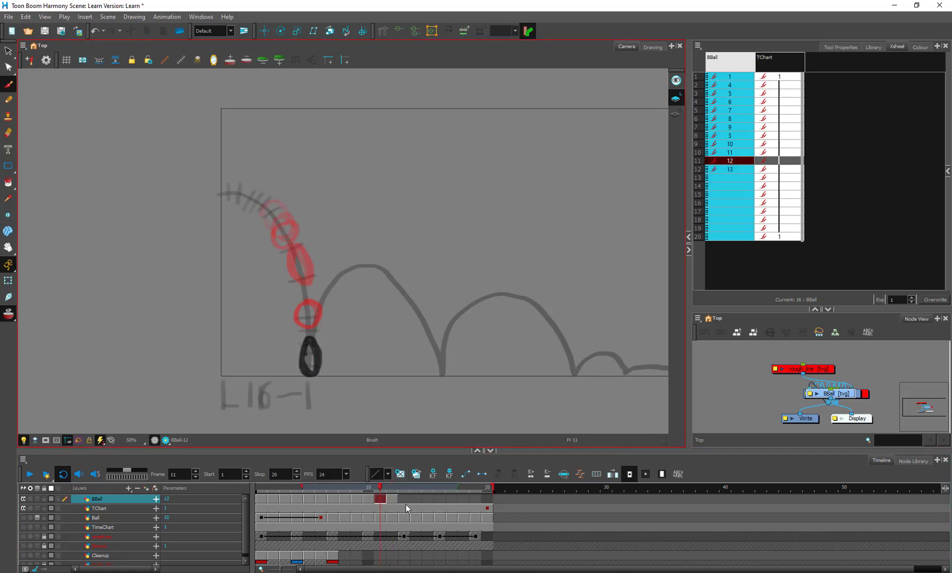
pyautogui.press('.')
pyautogui.moveTo(310, 361)
pyautogui.mouseDown()
pyautogui.moveTo(308, 377)
pyautogui.moveTo(319, 341)
pyautogui.moveTo(310, 376)
pyautogui.mouseUp()
pyautogui.press('.')
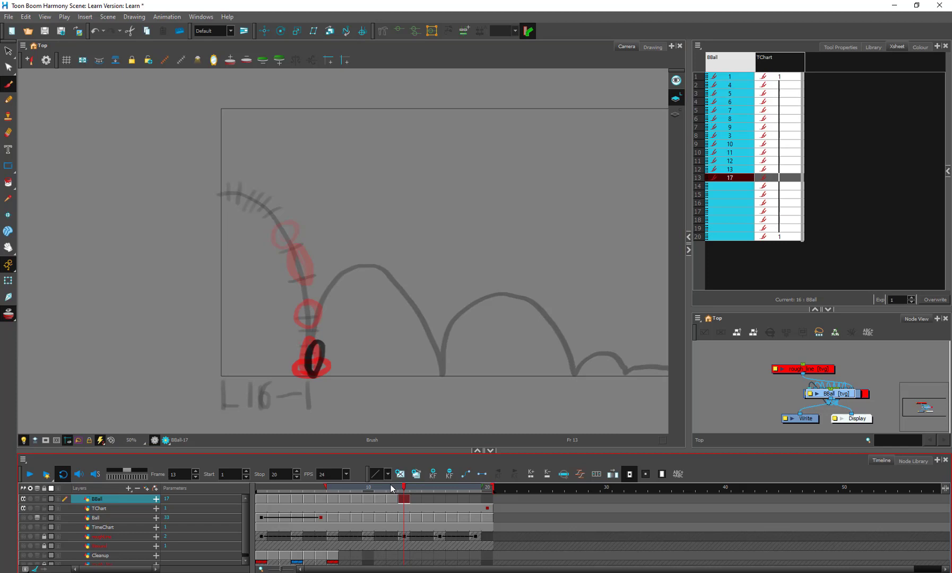
# - Loop-play the animation from frame 1, then scrub back to frame 12
pyautogui.moveTo(391, 488); pyautogui.dragTo(249, 481)
pyautogui.press('Return')
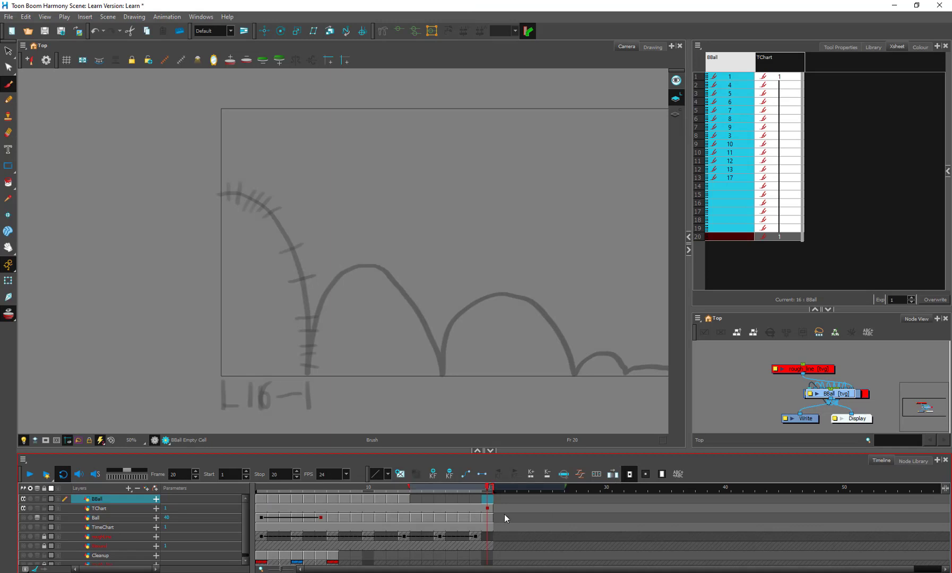
pyautogui.moveTo(269, 488); pyautogui.dragTo(415, 489)
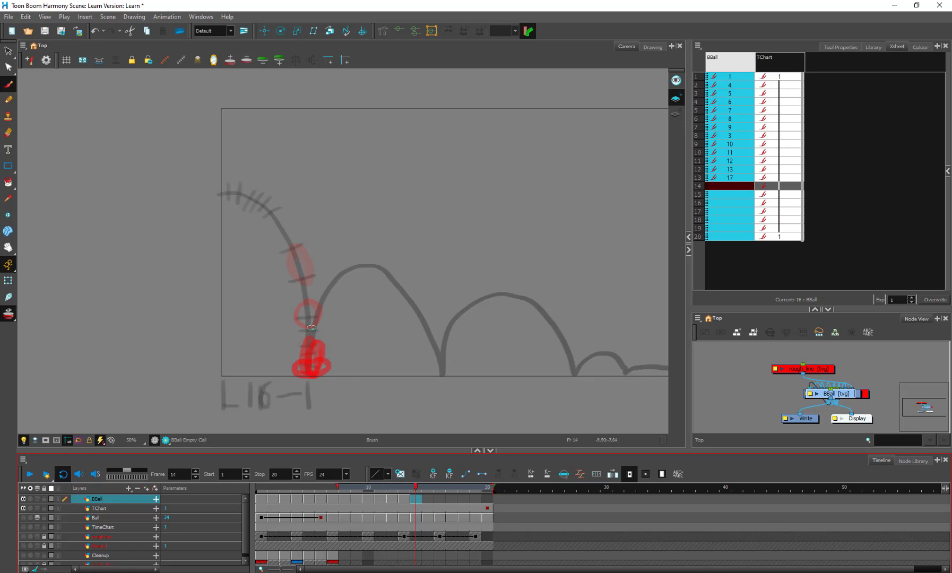
# - Draw balls on frames 14–20 rising over the second arc and falling, redrawing frame 20
pyautogui.moveTo(311, 328)
pyautogui.mouseDown()
pyautogui.moveTo(324, 304)
pyautogui.moveTo(328, 315)
pyautogui.moveTo(311, 324)
pyautogui.mouseUp()
pyautogui.press('.')
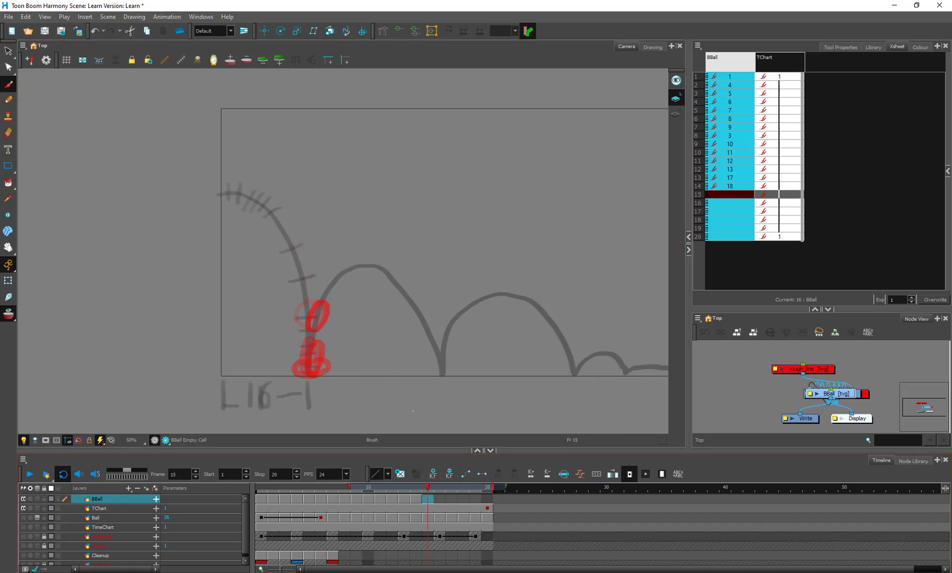
pyautogui.moveTo(344, 267)
pyautogui.mouseDown()
pyautogui.moveTo(328, 281)
pyautogui.moveTo(345, 258)
pyautogui.moveTo(375, 265)
pyautogui.moveTo(359, 275)
pyautogui.moveTo(375, 261)
pyautogui.mouseUp()
pyautogui.press('.')
pyautogui.press('.')
pyautogui.press('.')
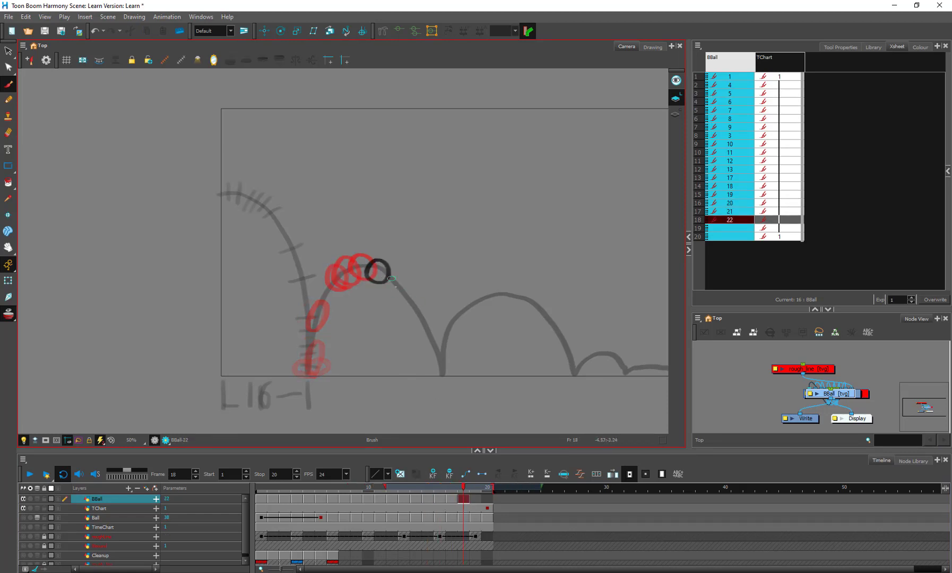
pyautogui.press('.')
pyautogui.moveTo(399, 293)
pyautogui.mouseDown()
pyautogui.moveTo(427, 314)
pyautogui.moveTo(437, 353)
pyautogui.moveTo(431, 331)
pyautogui.mouseUp()
pyautogui.press('.')
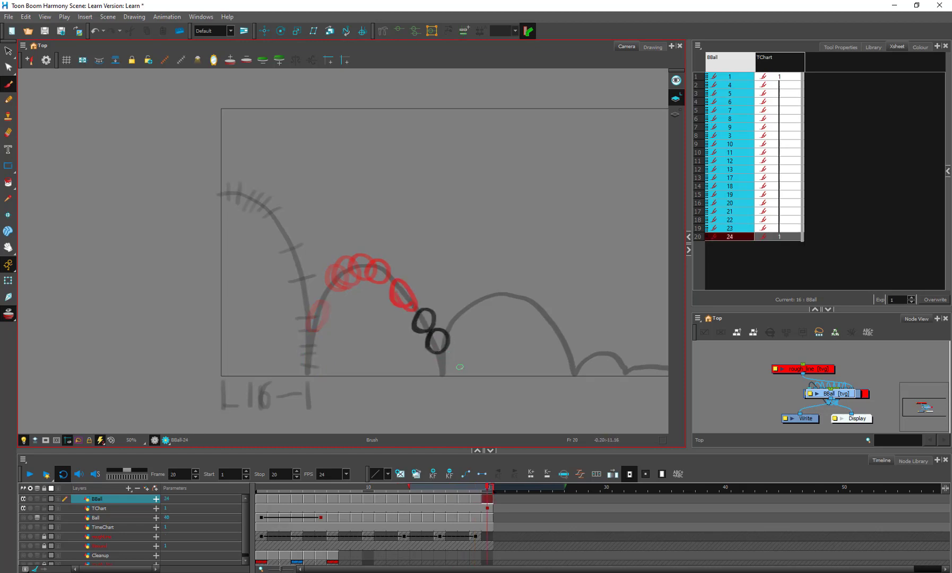
pyautogui.press(',')
pyautogui.press('.')
pyautogui.hotkey('ctrl', 'z')
pyautogui.moveTo(438, 365)
pyautogui.mouseDown()
pyautogui.moveTo(439, 341)
pyautogui.moveTo(445, 374)
pyautogui.moveTo(449, 357)
pyautogui.mouseUp()
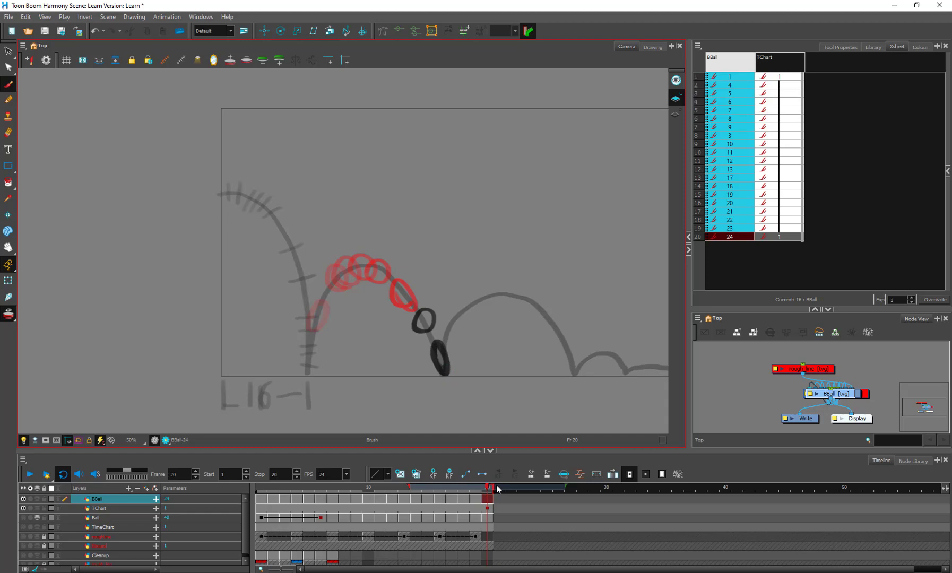
# - Extend the scene to 25 frames, draw the squashed ball on frame 21, and extend the TChart to frame 25
pyautogui.moveTo(551, 492); pyautogui.dragTo(551, 488)
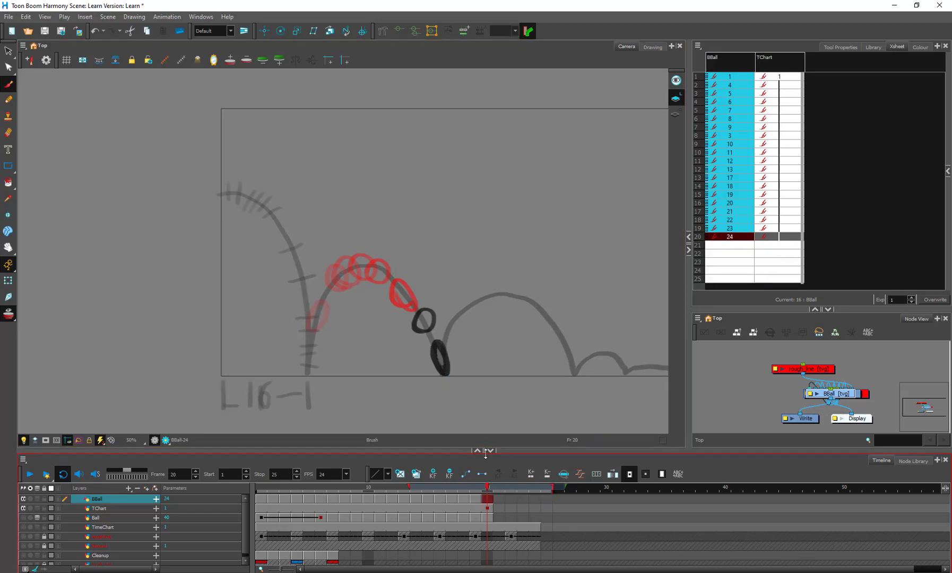
pyautogui.click(500, 499)
pyautogui.moveTo(437, 367); pyautogui.dragTo(442, 363)
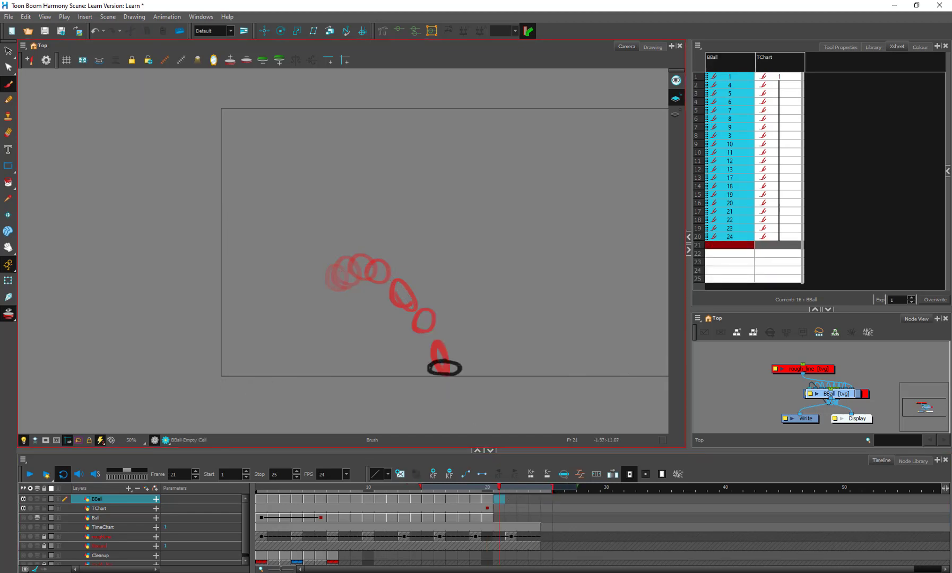
pyautogui.click(548, 508)
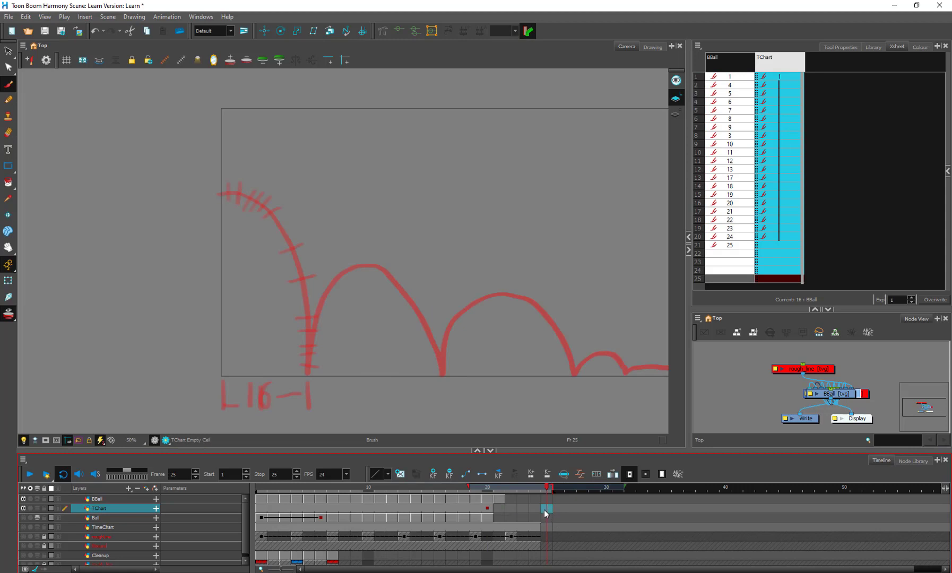
pyautogui.press('F5')
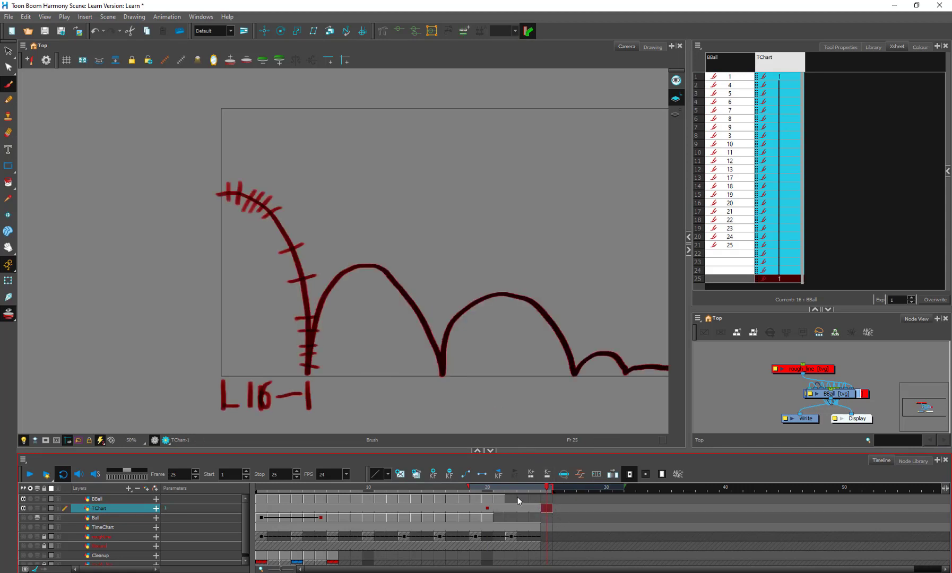
# - Draw the ball on frames 22–25, leaving the ground on 22 and rising along the next arc
pyautogui.click(510, 499)
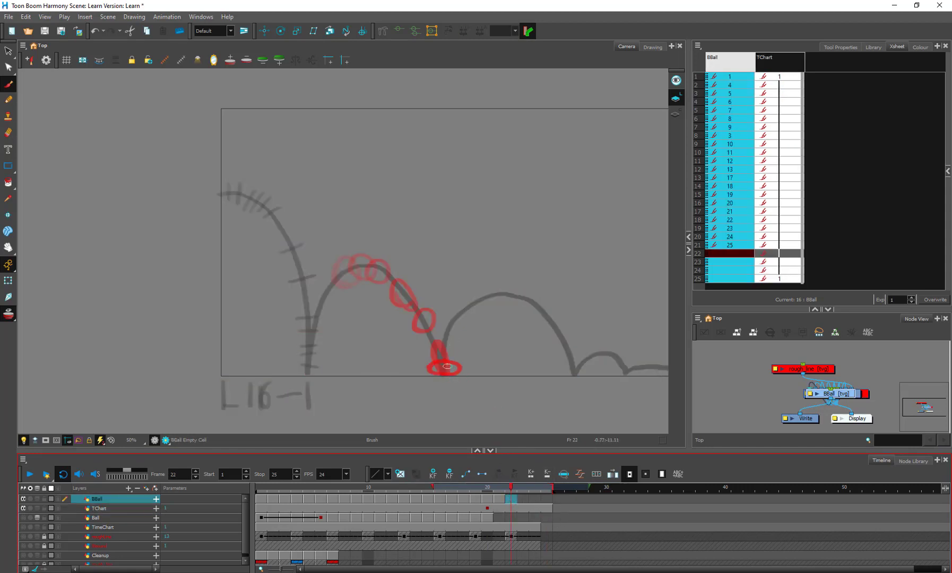
pyautogui.press(',')
pyautogui.press(',')
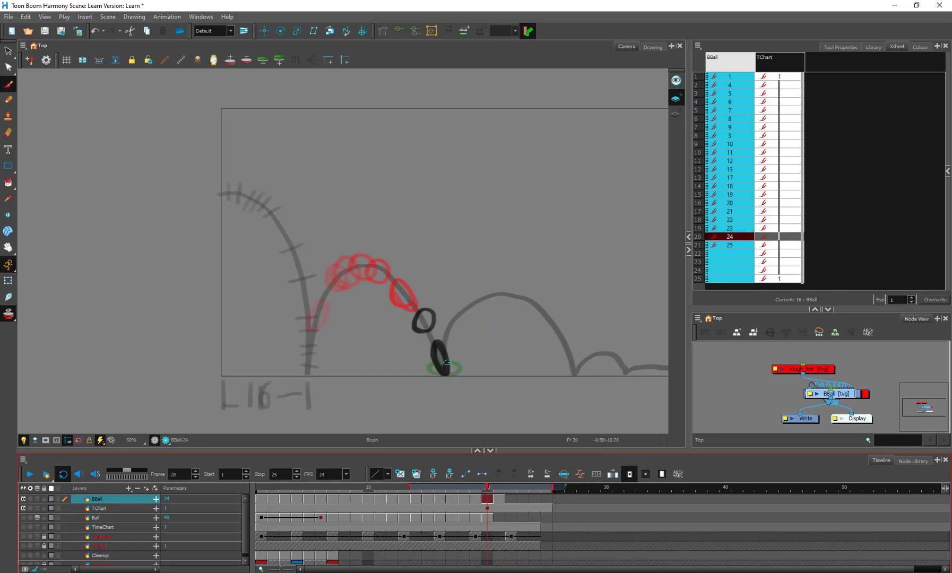
pyautogui.press('.')
pyautogui.press('.')
pyautogui.moveTo(445, 343)
pyautogui.mouseDown()
pyautogui.moveTo(452, 365)
pyautogui.moveTo(437, 367)
pyautogui.moveTo(446, 345)
pyautogui.mouseUp()
pyautogui.press('.')
pyautogui.moveTo(466, 297)
pyautogui.mouseDown()
pyautogui.moveTo(484, 286)
pyautogui.moveTo(492, 307)
pyautogui.moveTo(512, 296)
pyautogui.moveTo(503, 307)
pyautogui.moveTo(524, 287)
pyautogui.moveTo(515, 308)
pyautogui.mouseUp()
pyautogui.press('.')
pyautogui.press('.')
pyautogui.press(',')
pyautogui.press('.')
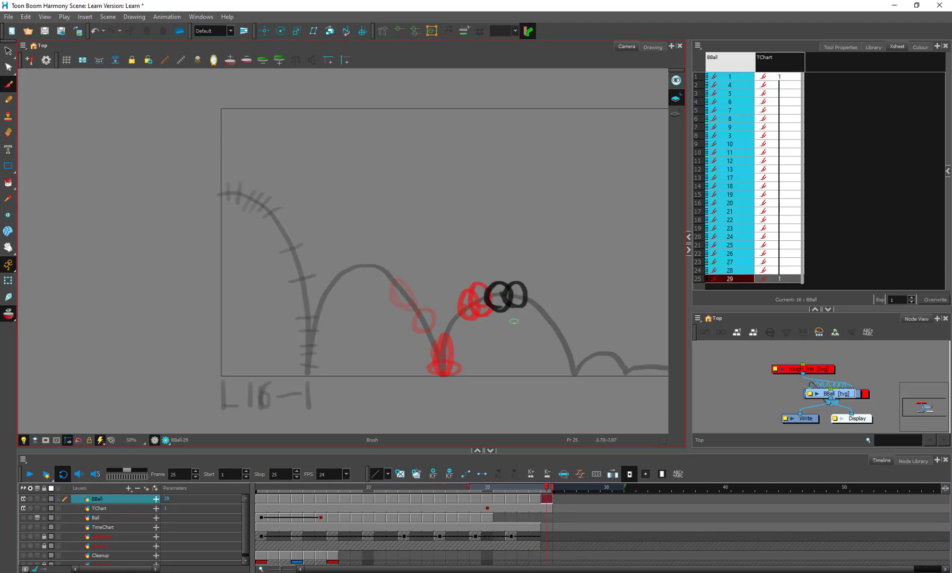
# - Undo the duplicate ball on frame 25, play back the bounce, restore onion skin, and scrub to the start
pyautogui.hotkey('ctrl', 'z')
pyautogui.press('Return')
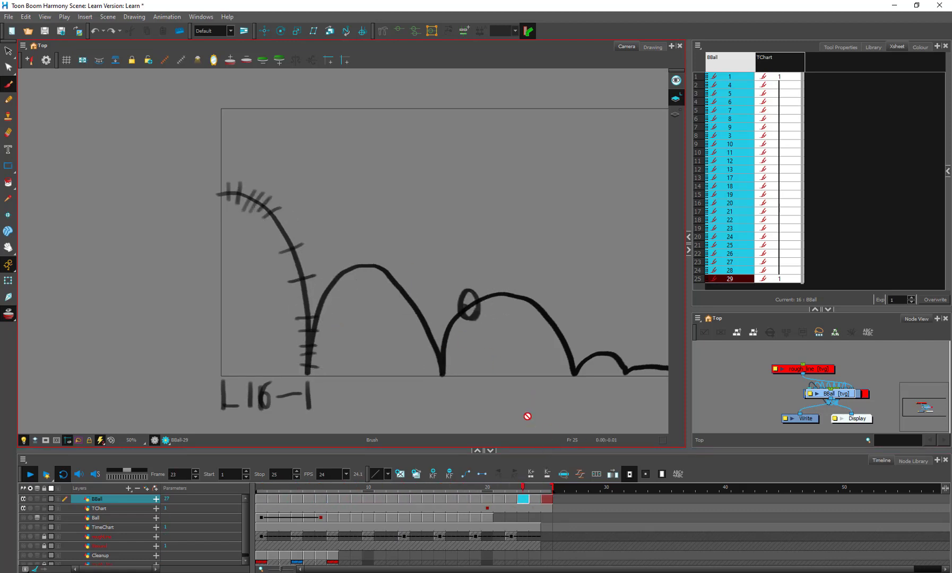
pyautogui.press('Return')
pyautogui.hotkey('alt', 'o')
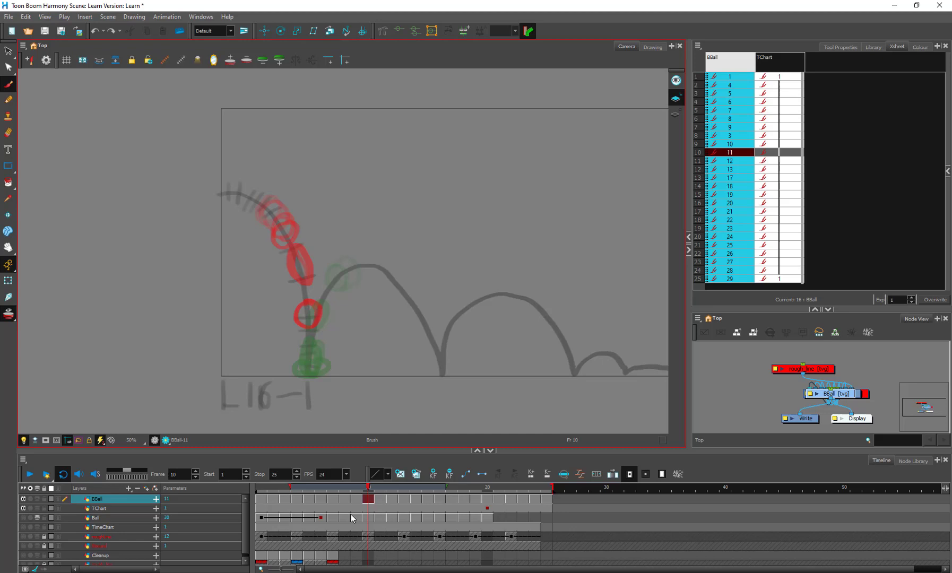
pyautogui.moveTo(320, 489)
pyautogui.mouseDown()
pyautogui.moveTo(258, 486)
pyautogui.moveTo(298, 487)
pyautogui.moveTo(378, 528)
pyautogui.moveTo(354, 522)
pyautogui.moveTo(403, 519)
pyautogui.moveTo(367, 502)
pyautogui.moveTo(431, 504)
pyautogui.moveTo(536, 538)
pyautogui.mouseUp()
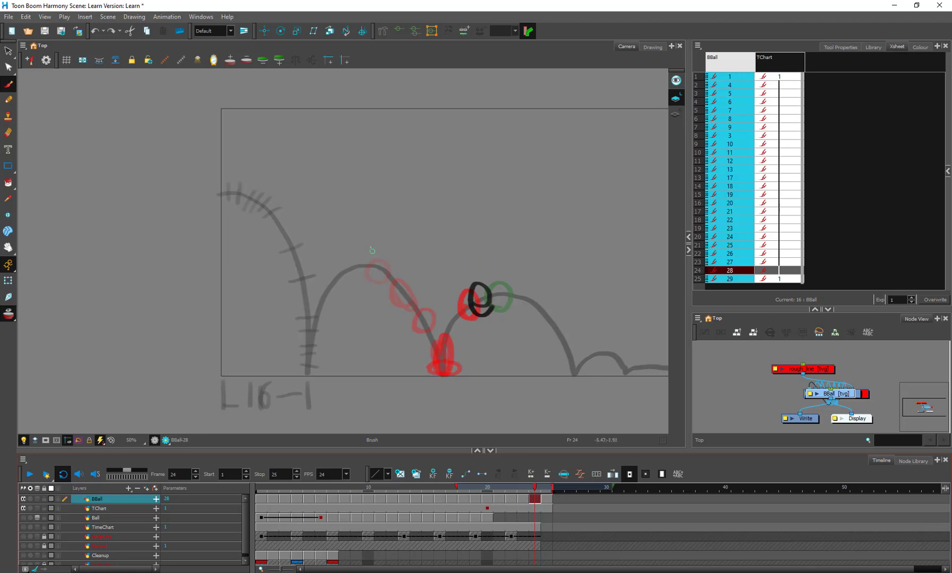
pyautogui.moveTo(589, 280); pyautogui.dragTo(482, 282)
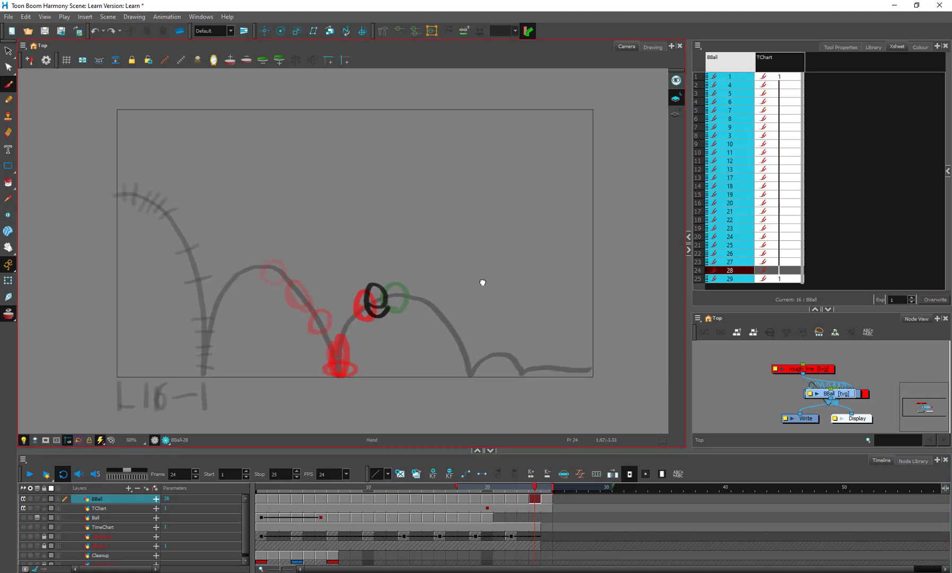
pyautogui.moveTo(424, 303); pyautogui.dragTo(450, 302)
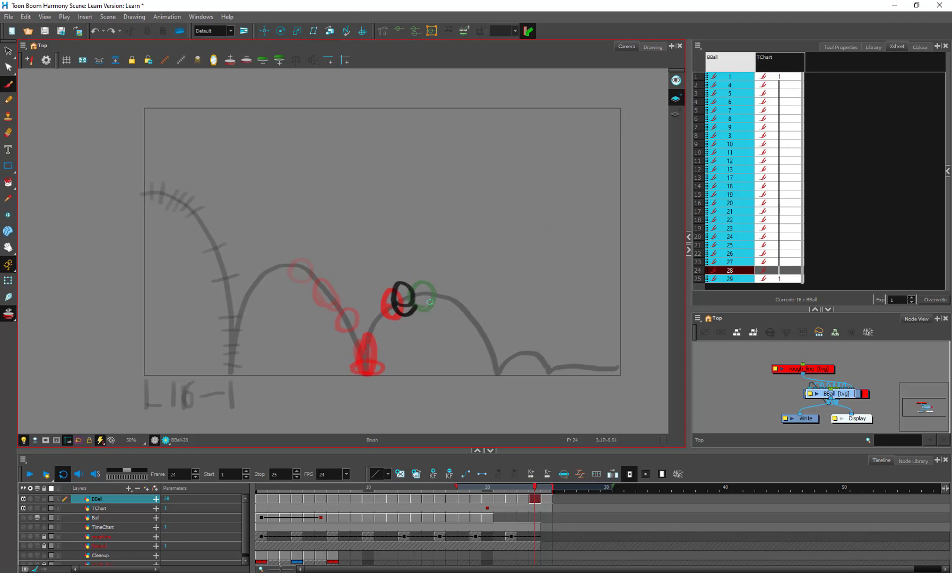
pyautogui.click(543, 498)
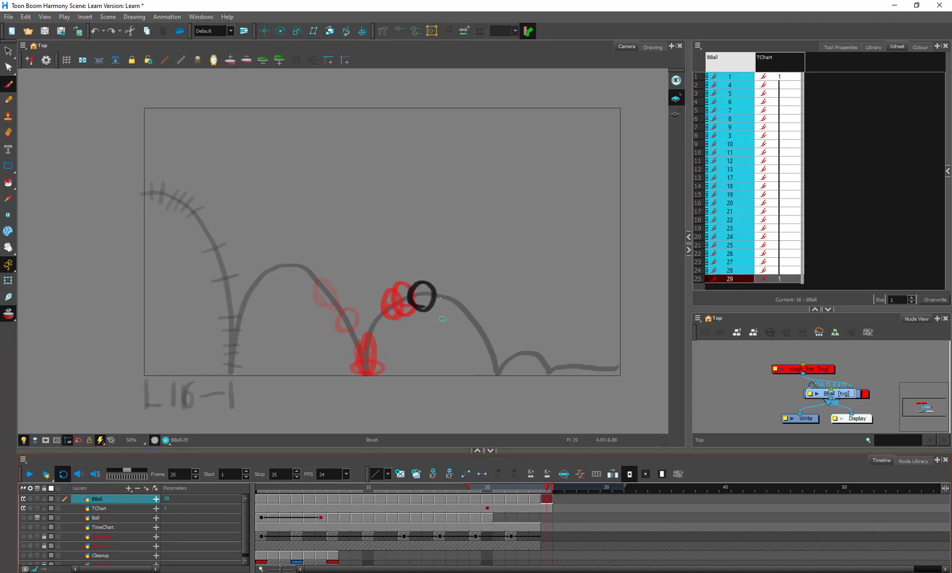
pyautogui.moveTo(279, 170); pyautogui.dragTo(307, 195)
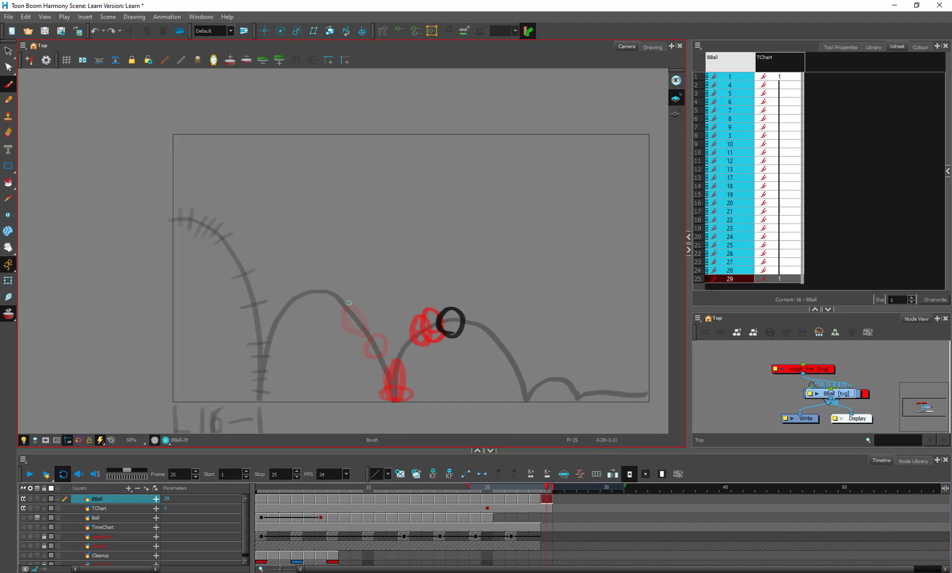
pyautogui.moveTo(387, 298); pyautogui.dragTo(369, 262)
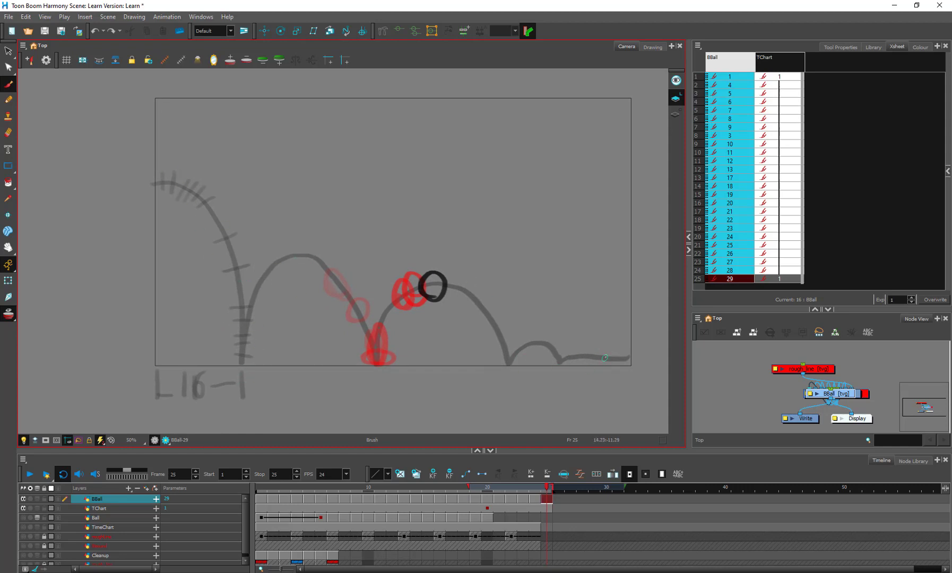
pyautogui.moveTo(390, 236); pyautogui.dragTo(414, 259)
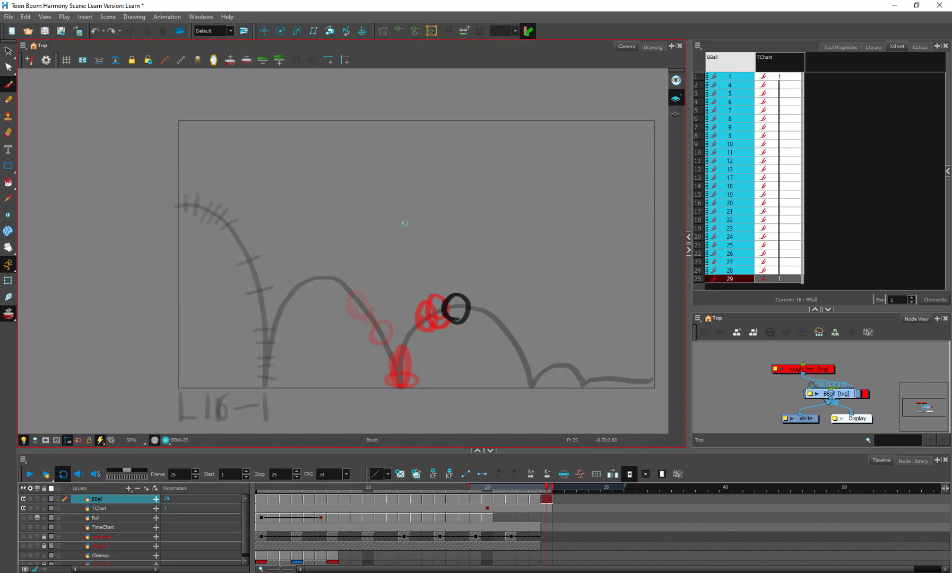